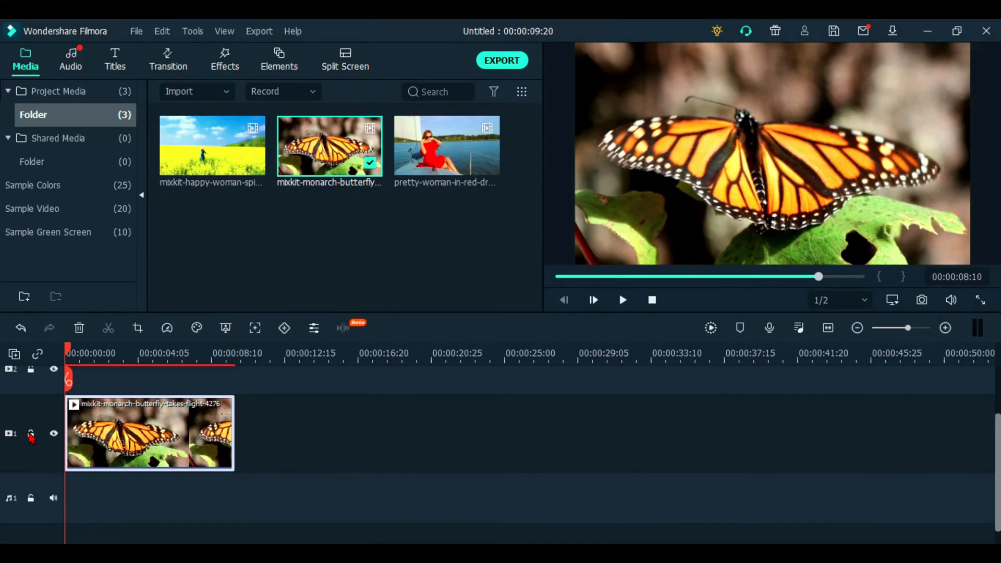
Paste a copy of the butterfly clip onto video track 2 with track 1 temporarily locked, and unlock track 1 again
{"action": "left_click", "coordinate": [30, 433]}
{"action": "right_click", "coordinate": [104, 409]}
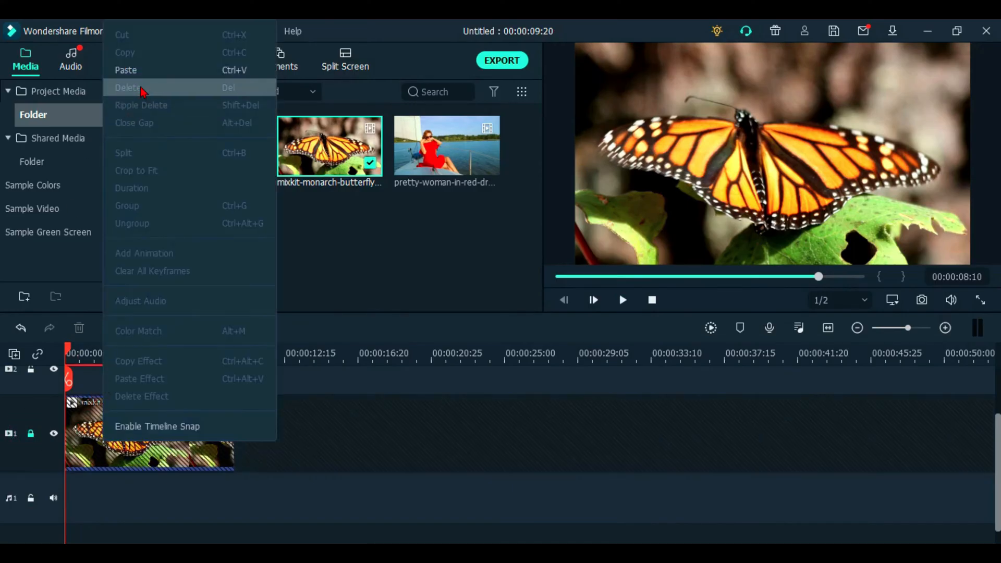
{"action": "left_click", "coordinate": [131, 69]}
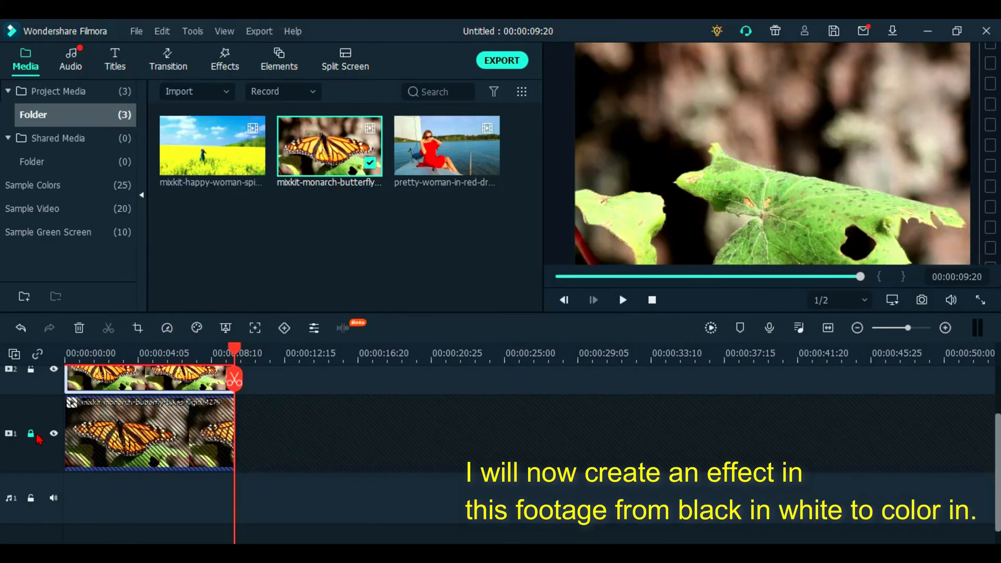
{"action": "left_click", "coordinate": [32, 434]}
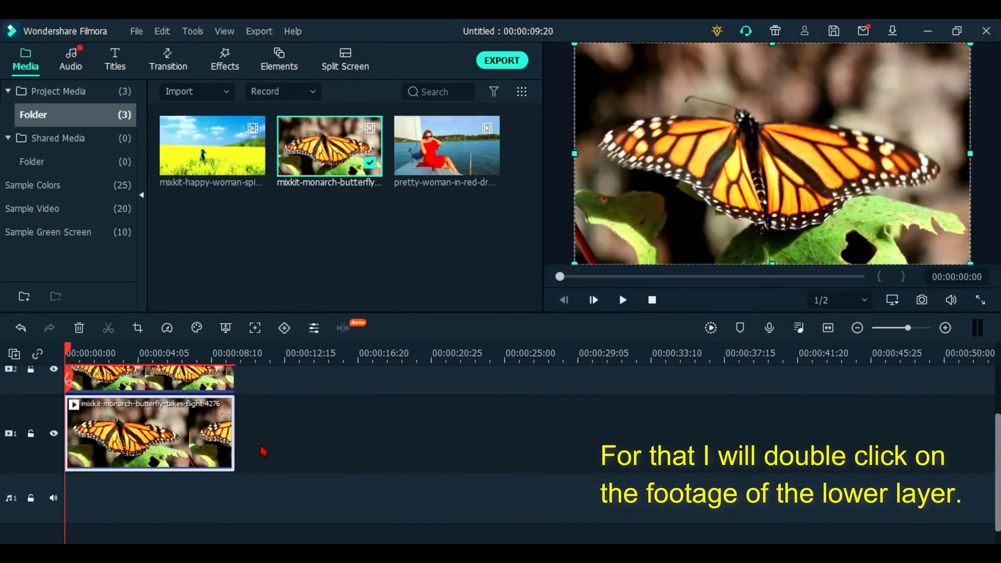
Apply the Black & White 1 3D LUT to the butterfly clip on video track 1
{"action": "double_click", "coordinate": [190, 436]}
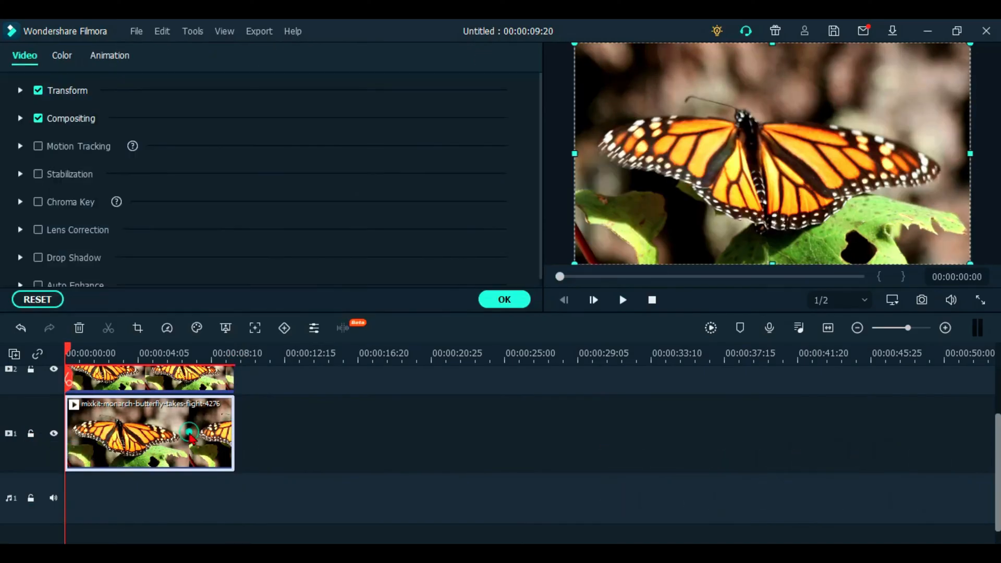
{"action": "left_click", "coordinate": [61, 57]}
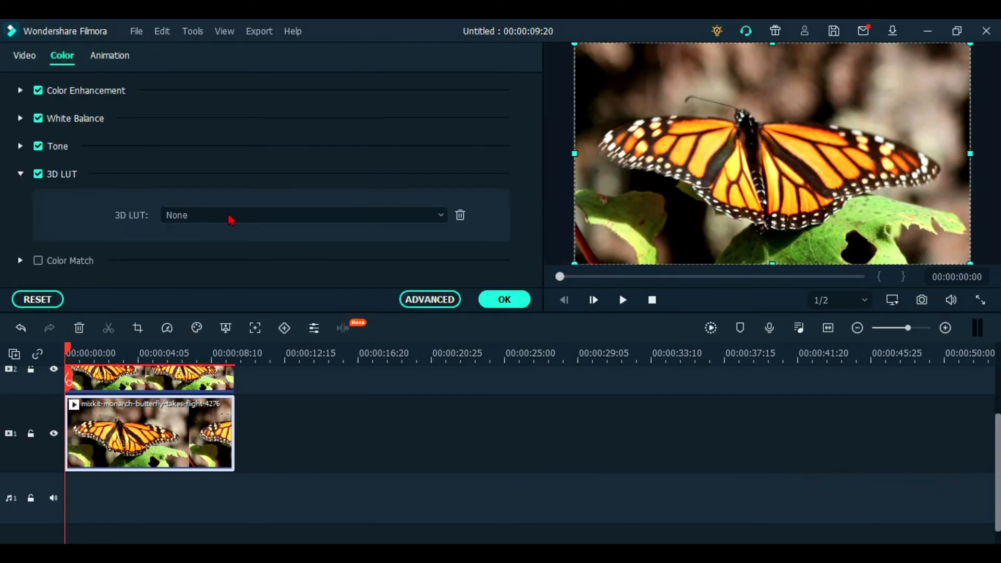
{"action": "left_click", "coordinate": [441, 216]}
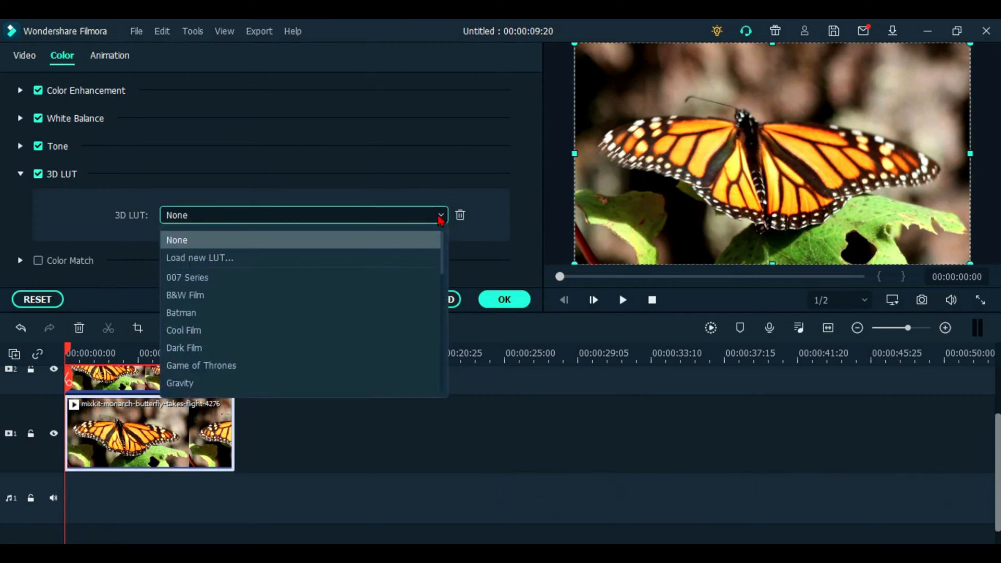
{"action": "scroll", "coordinate": [429, 312], "scroll_direction": "down", "scroll_amount": 3}
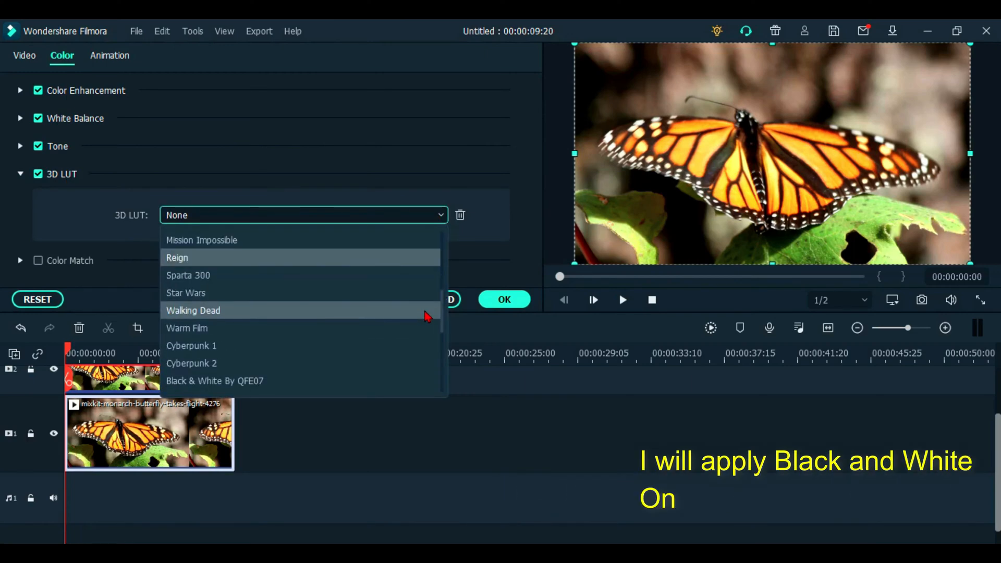
{"action": "scroll", "coordinate": [428, 316], "scroll_direction": "down", "scroll_amount": 5}
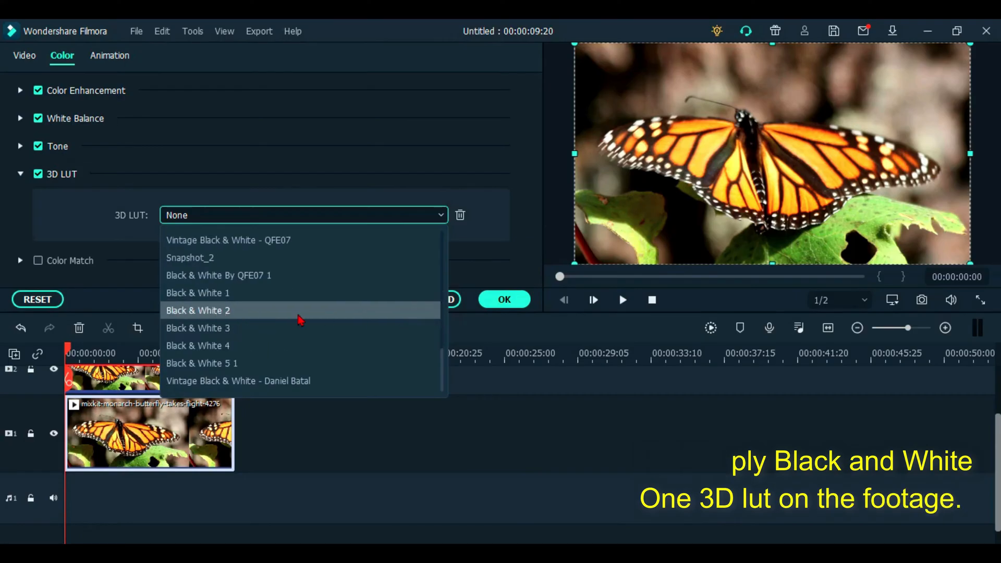
{"action": "left_click", "coordinate": [246, 299]}
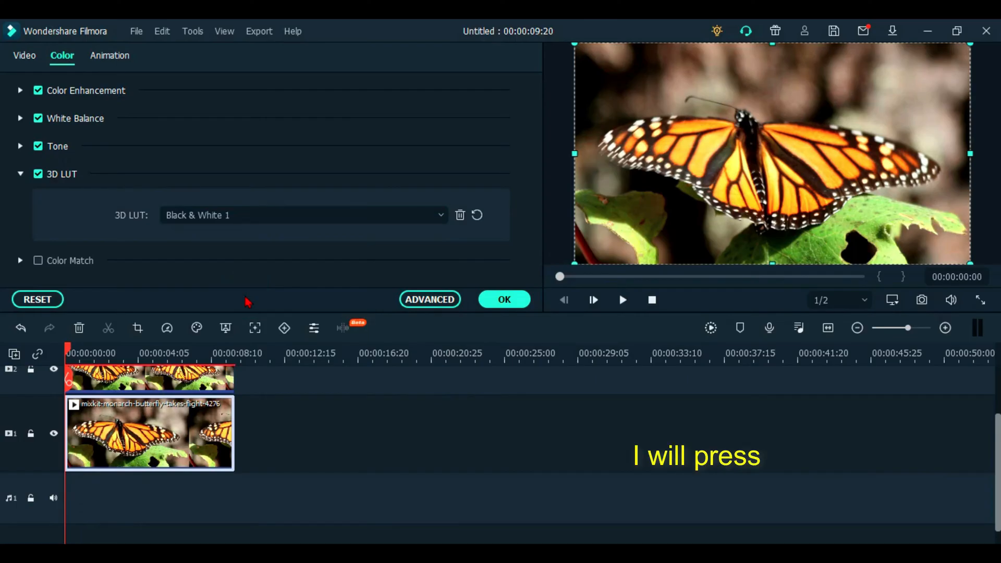
{"action": "left_click", "coordinate": [504, 301]}
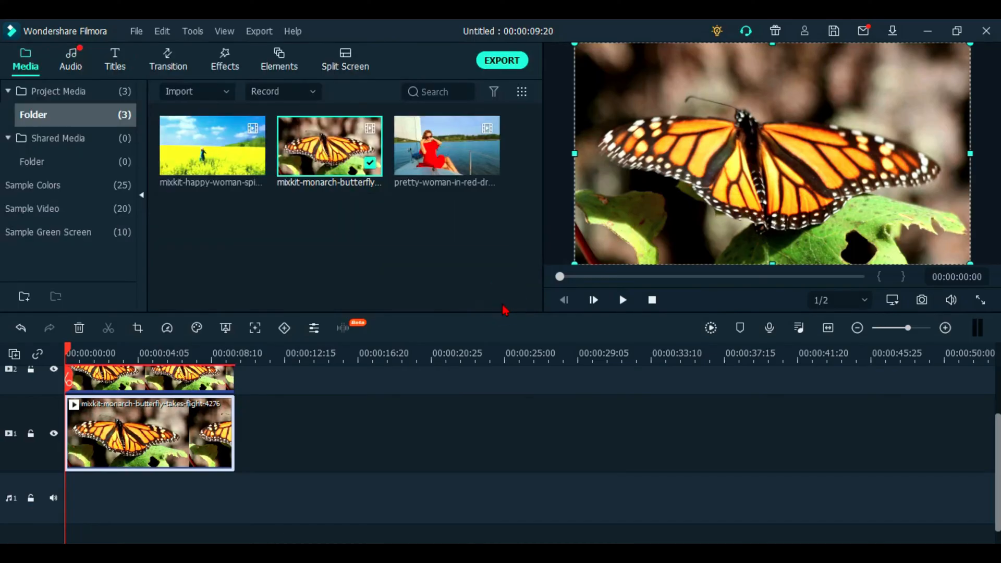
Add the Dissolve transition from the Basic category to the start of the butterfly clip on video track 2
{"action": "left_click", "coordinate": [168, 65]}
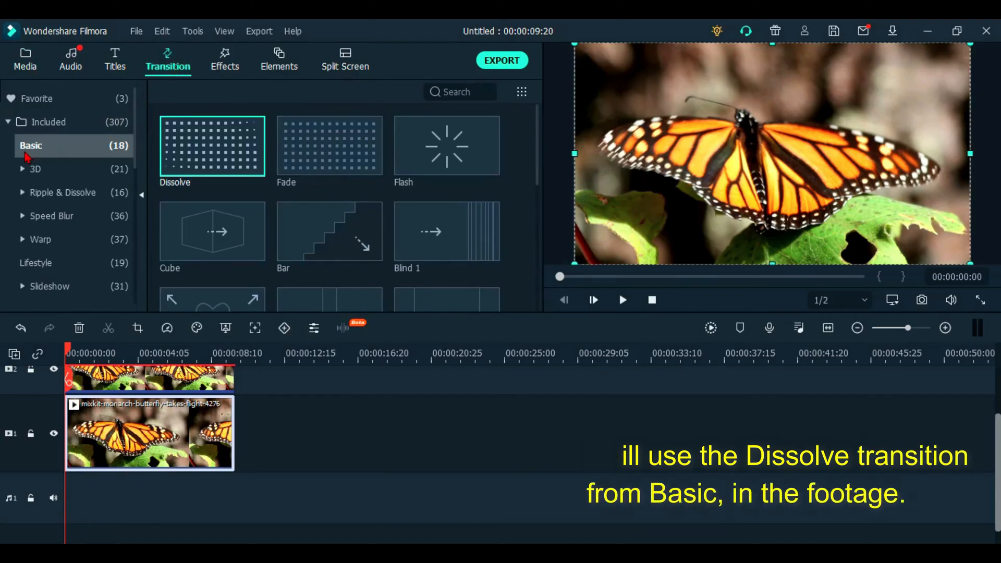
{"action": "mouse_move", "coordinate": [193, 164]}
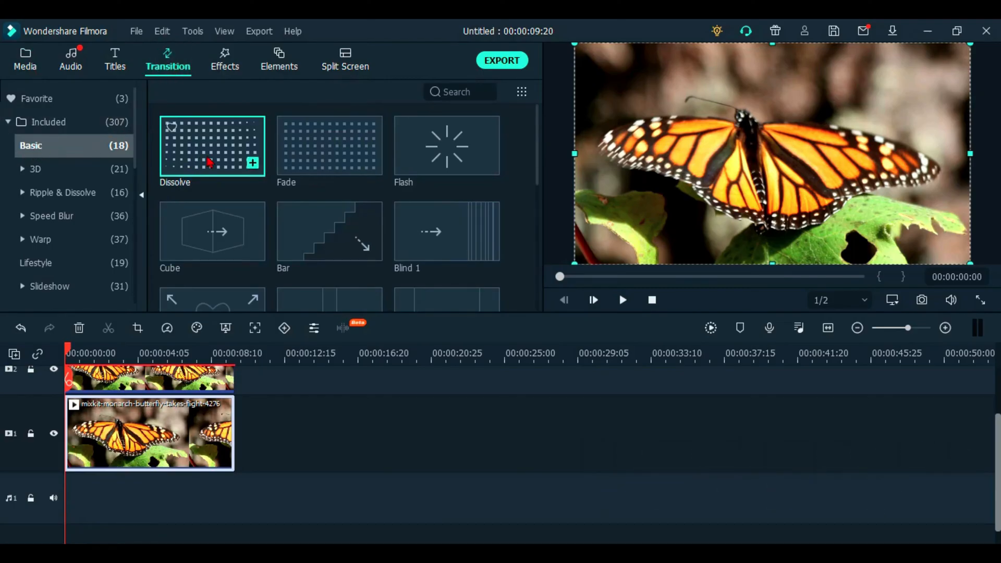
{"action": "left_click_drag", "start_coordinate": [209, 162], "coordinate": [84, 374]}
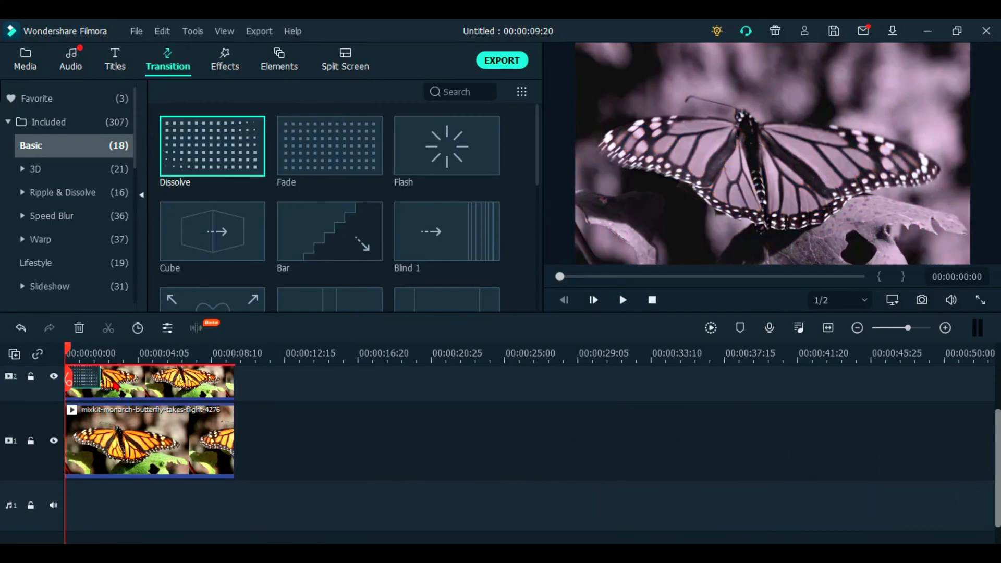
Set the Dissolve transition's duration to 5 seconds, and render and play the timeline preview
{"action": "double_click", "coordinate": [84, 380]}
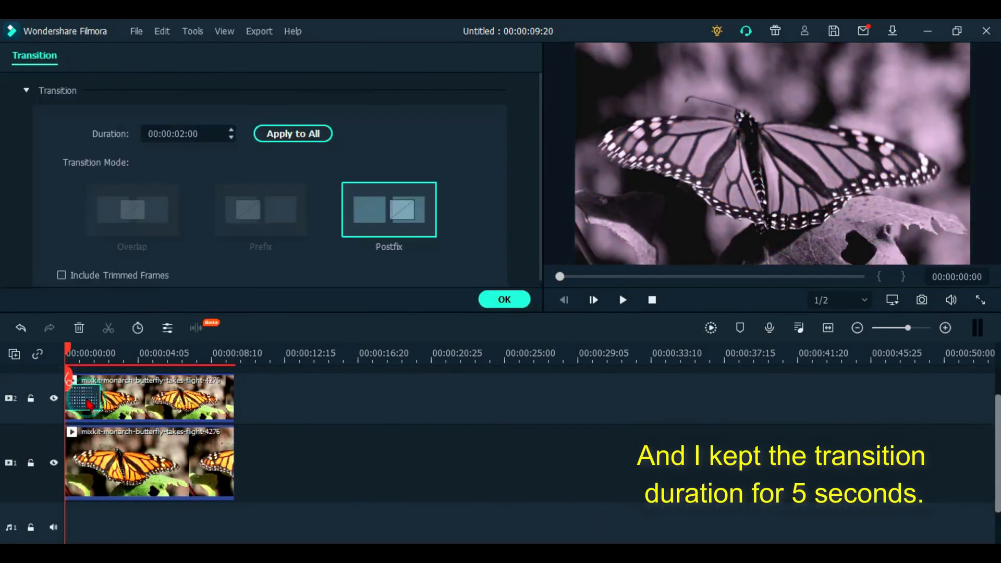
{"action": "left_click", "coordinate": [180, 134]}
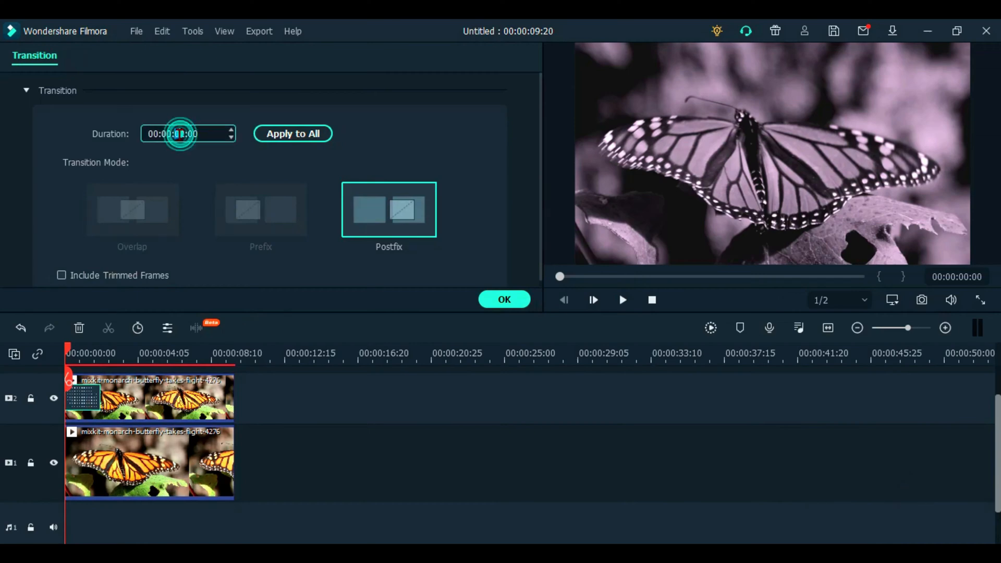
{"action": "left_click", "coordinate": [183, 134]}
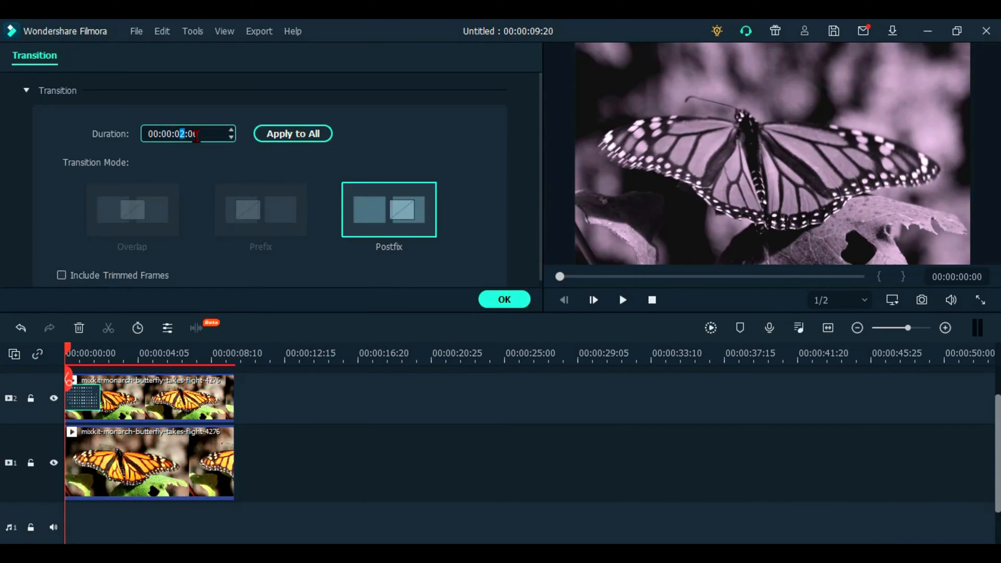
{"action": "type", "text": "5"}
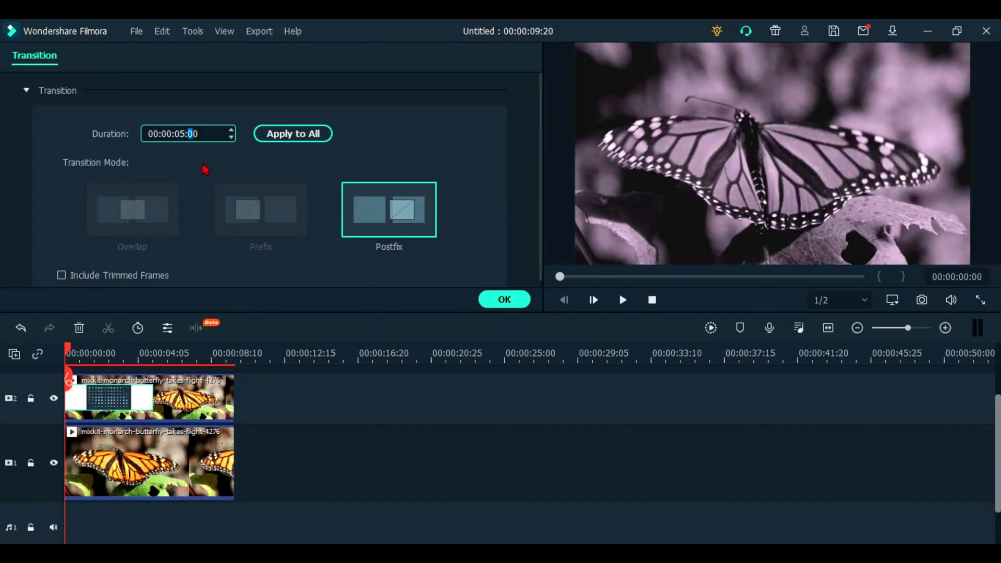
{"action": "left_click", "coordinate": [521, 300]}
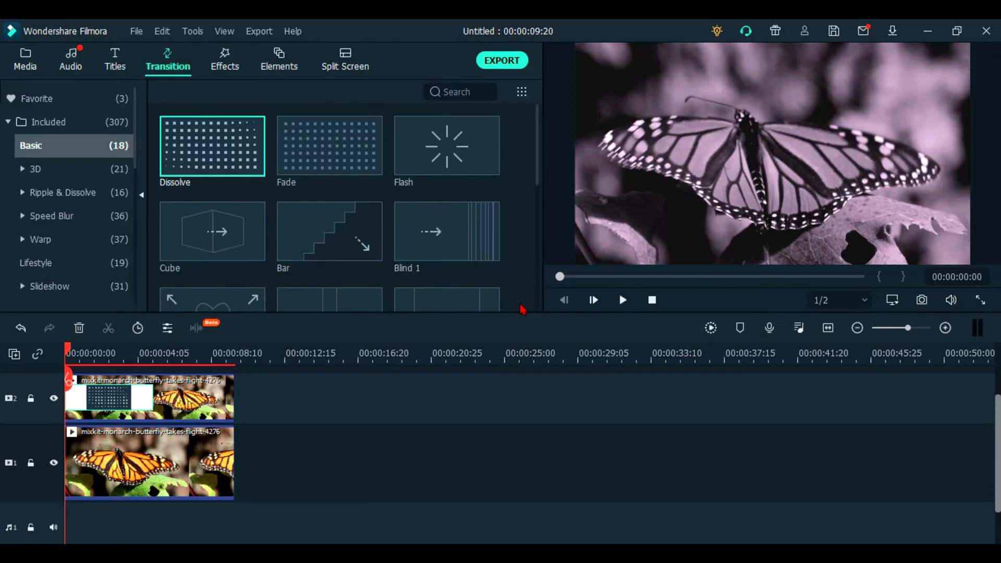
{"action": "left_click", "coordinate": [710, 329]}
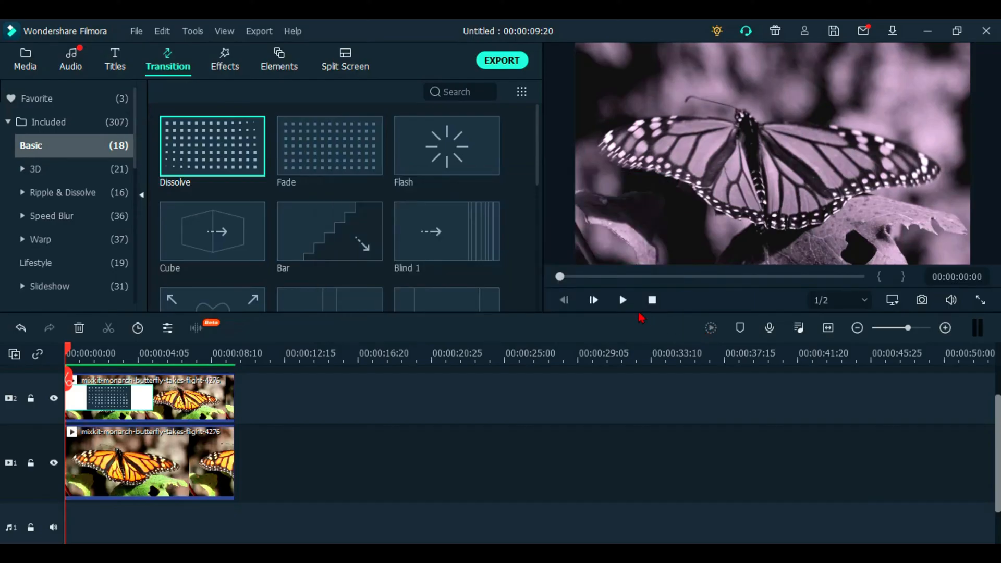
{"action": "left_click", "coordinate": [622, 307]}
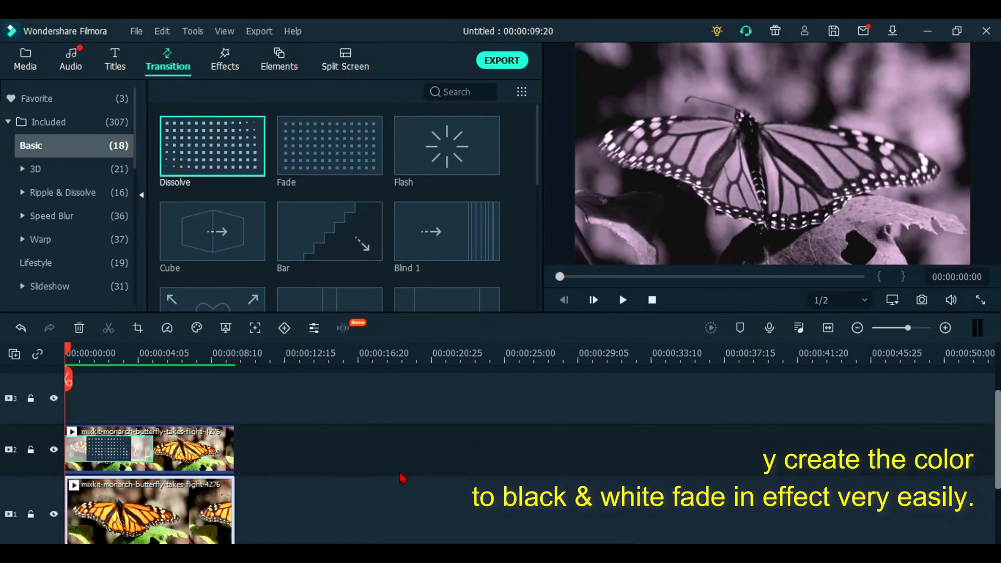
Move the black-and-white clip to video track 3 above the color clip and transfer the Dissolve transition to its start
{"action": "scroll", "coordinate": [378, 431], "scroll_direction": "down", "scroll_amount": 2}
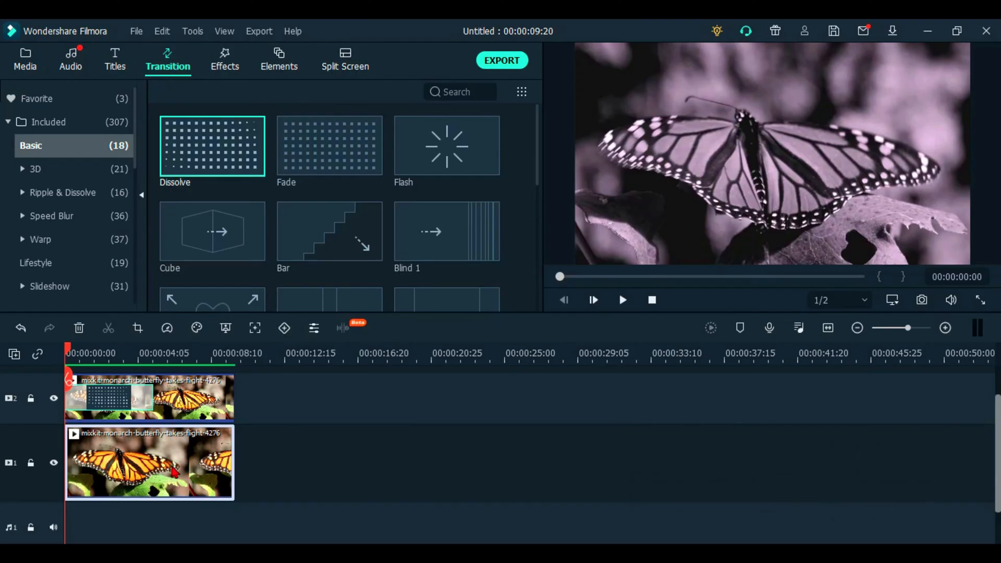
{"action": "left_click_drag", "start_coordinate": [175, 471], "coordinate": [141, 399]}
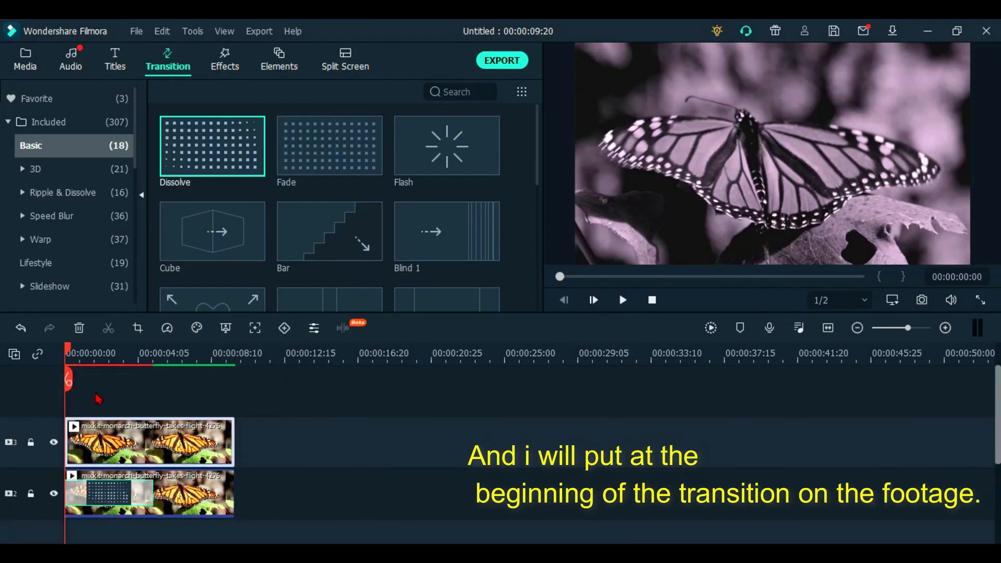
{"action": "left_click", "coordinate": [117, 505]}
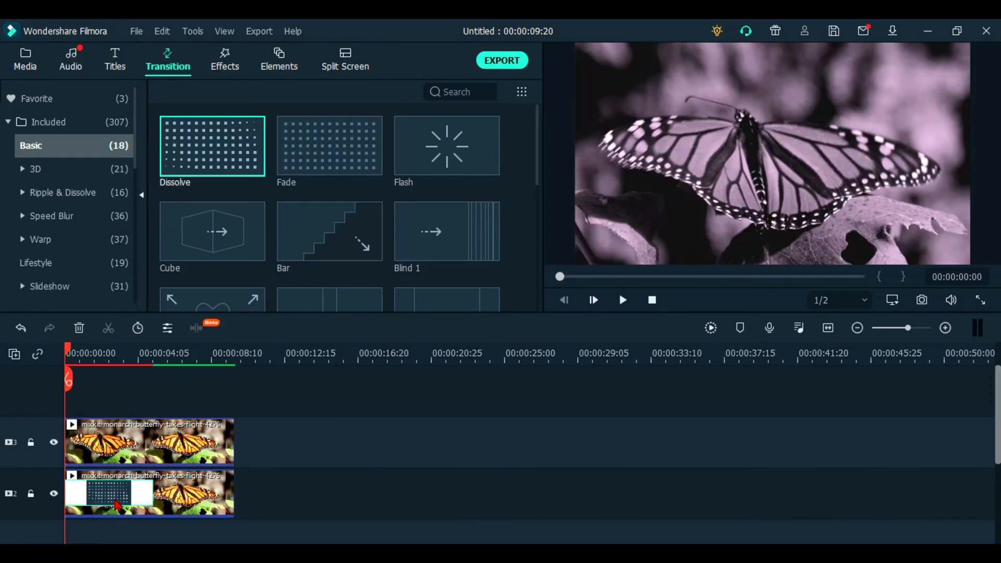
{"action": "left_click_drag", "start_coordinate": [117, 504], "coordinate": [99, 456]}
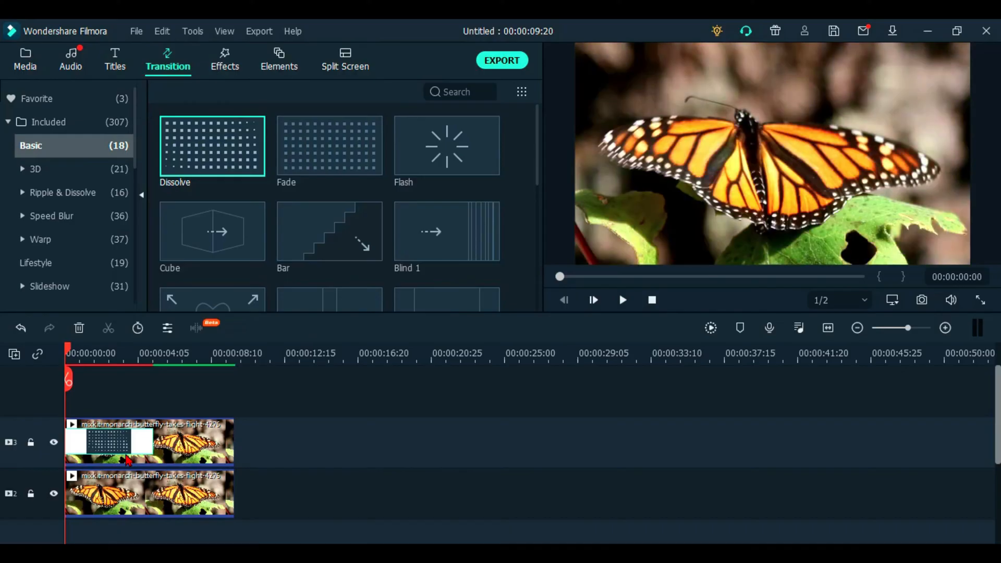
Render and play the timeline to check the fade with the swapped clip order
{"action": "left_click", "coordinate": [710, 328]}
{"action": "left_click", "coordinate": [622, 301]}
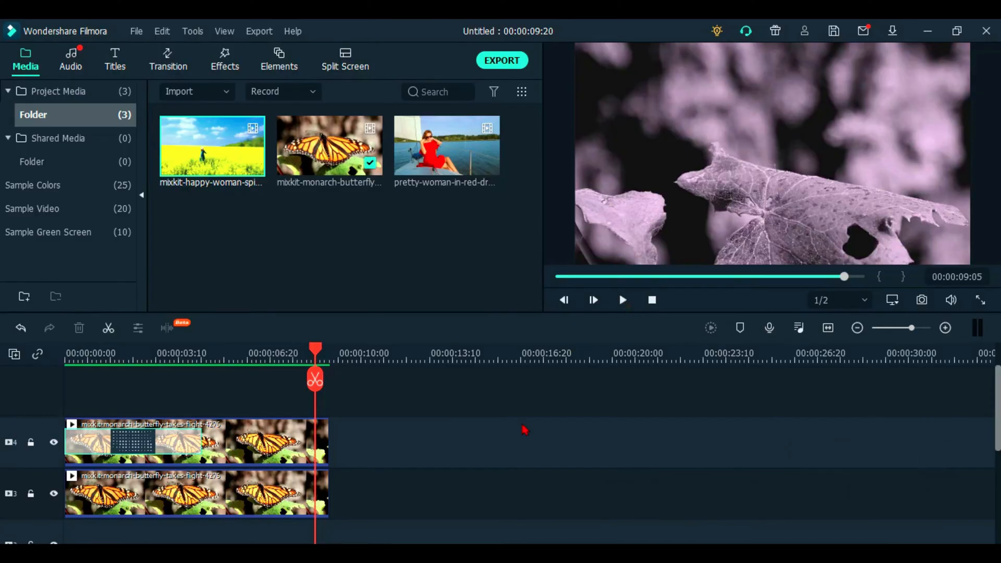
Delete both butterfly clips and their transition from the timeline
{"action": "left_click_drag", "start_coordinate": [395, 504], "coordinate": [67, 419]}
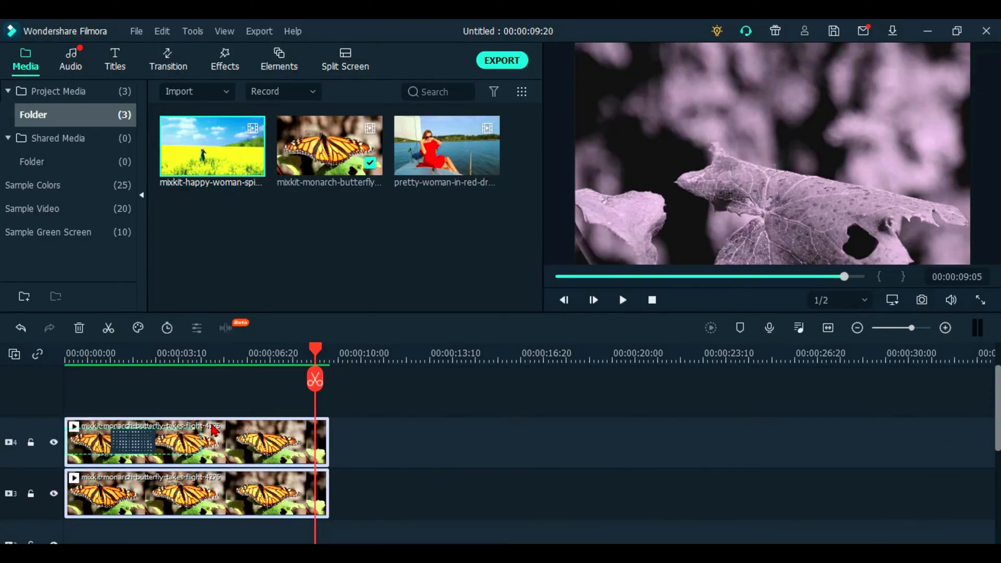
{"action": "key", "text": "Delete"}
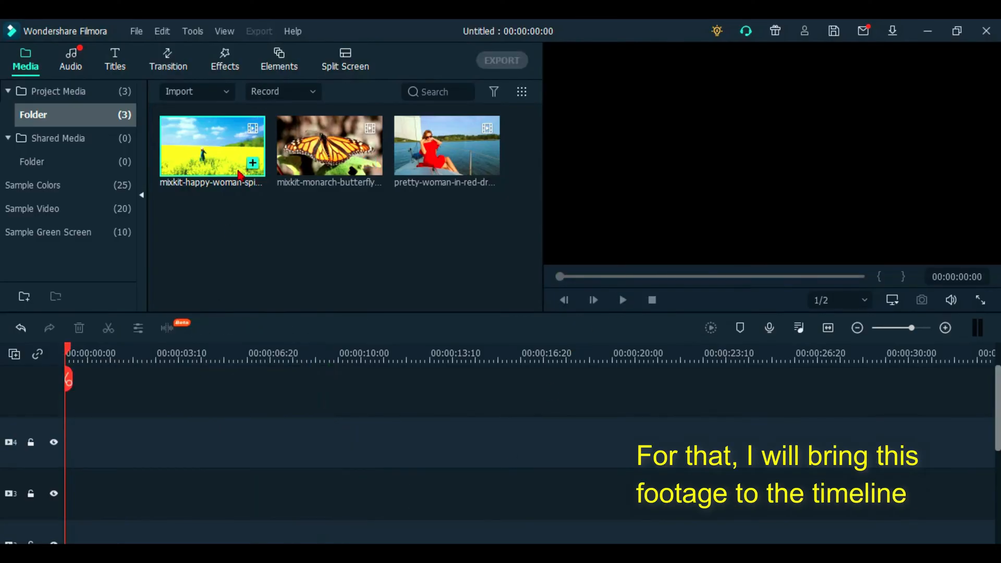
Place the happy-woman flower-field clip at the timeline start, keeping the 3840 x 2160 30fps project settings, and delete the empty tracks
{"action": "left_click_drag", "start_coordinate": [233, 172], "coordinate": [27, 449]}
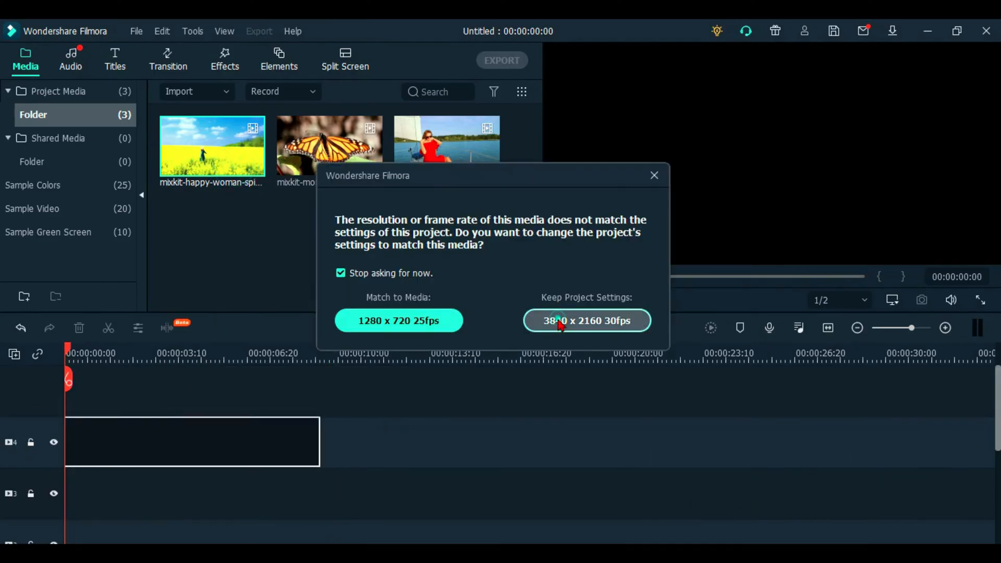
{"action": "left_click", "coordinate": [561, 318]}
{"action": "left_click", "coordinate": [15, 355]}
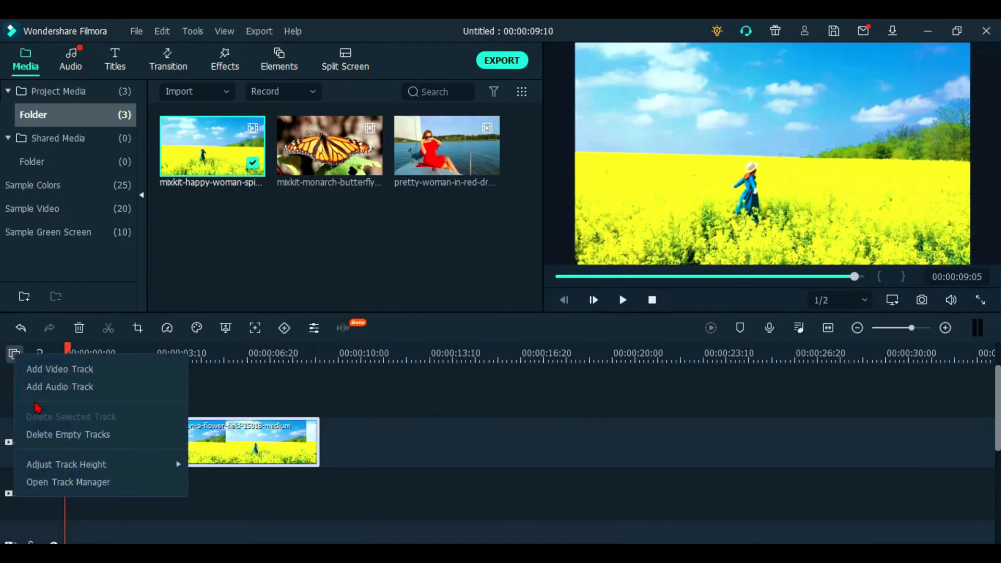
{"action": "left_click", "coordinate": [50, 432]}
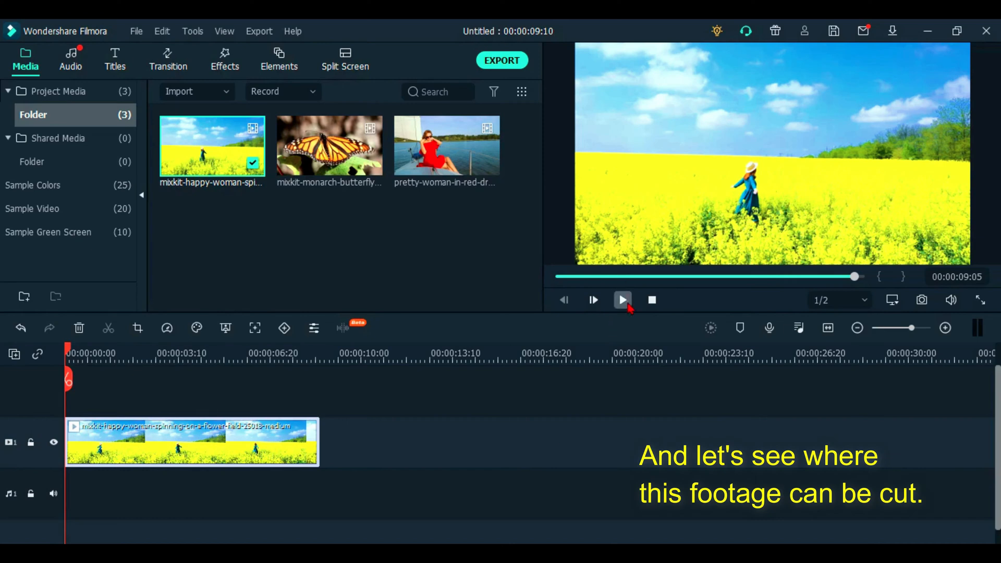
Play the flower-field clip to find the cut point, stepping frame by frame, and split it at 00:00:04:29
{"action": "left_click", "coordinate": [625, 303]}
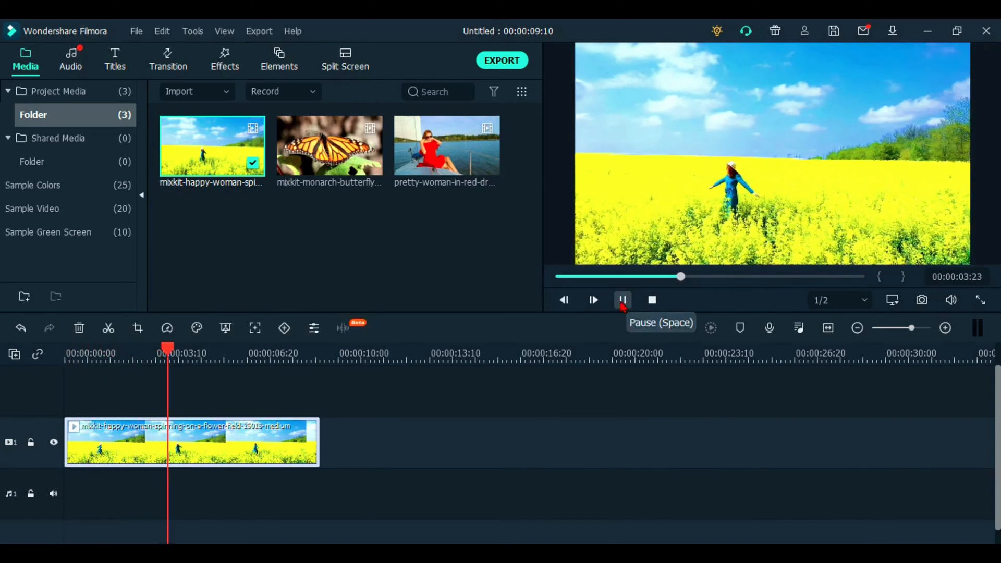
{"action": "left_click", "coordinate": [622, 301]}
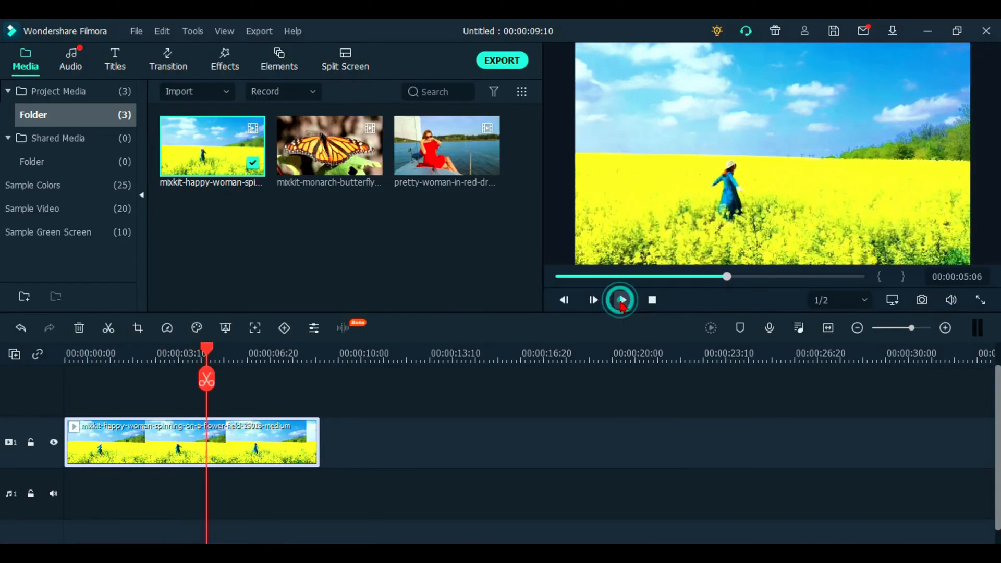
{"action": "left_click", "coordinate": [566, 299]}
{"action": "left_click", "coordinate": [566, 298]}
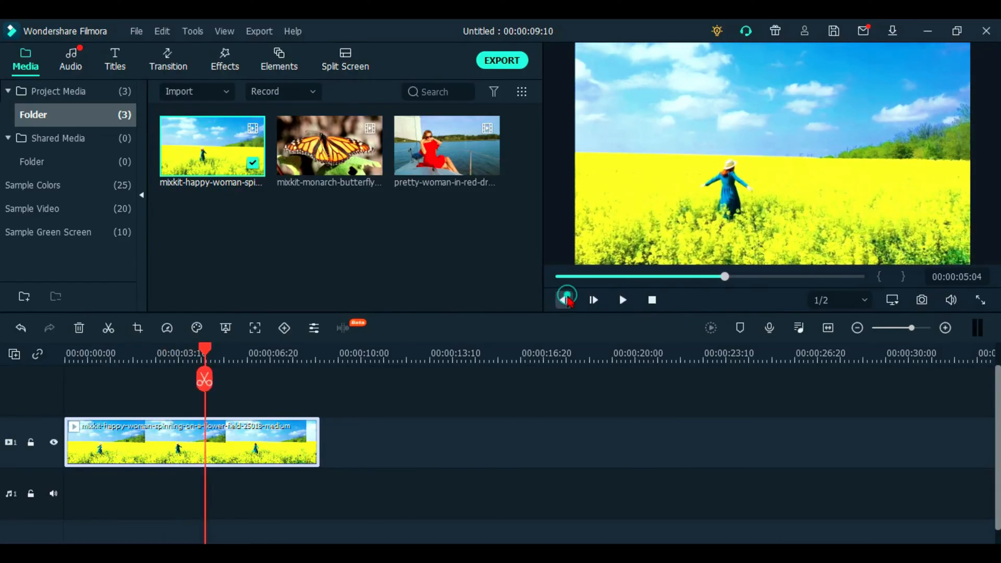
{"action": "left_click", "coordinate": [567, 300]}
{"action": "left_click", "coordinate": [567, 299]}
{"action": "left_click", "coordinate": [567, 300]}
{"action": "left_click", "coordinate": [567, 300]}
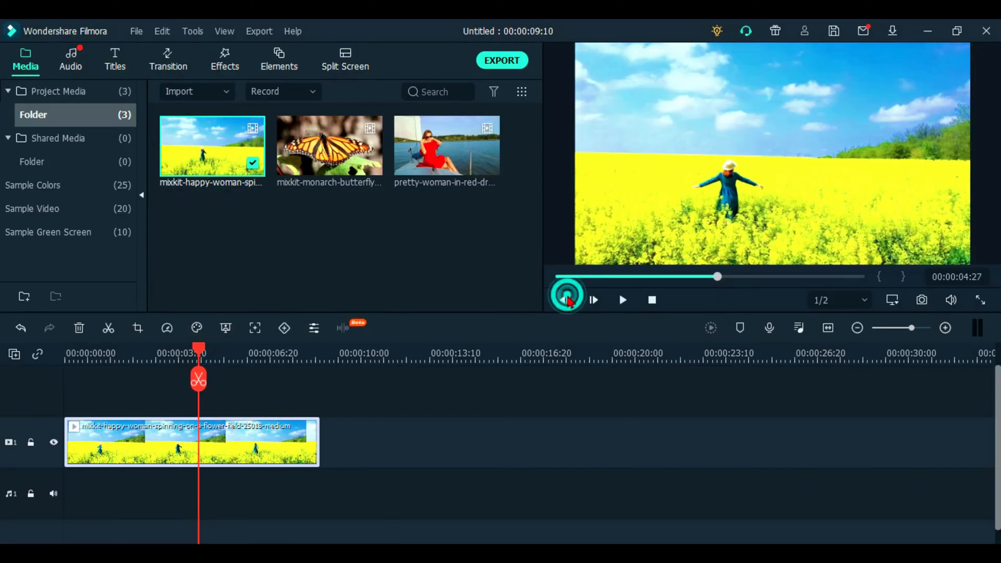
{"action": "left_click", "coordinate": [567, 300]}
{"action": "left_click", "coordinate": [597, 302]}
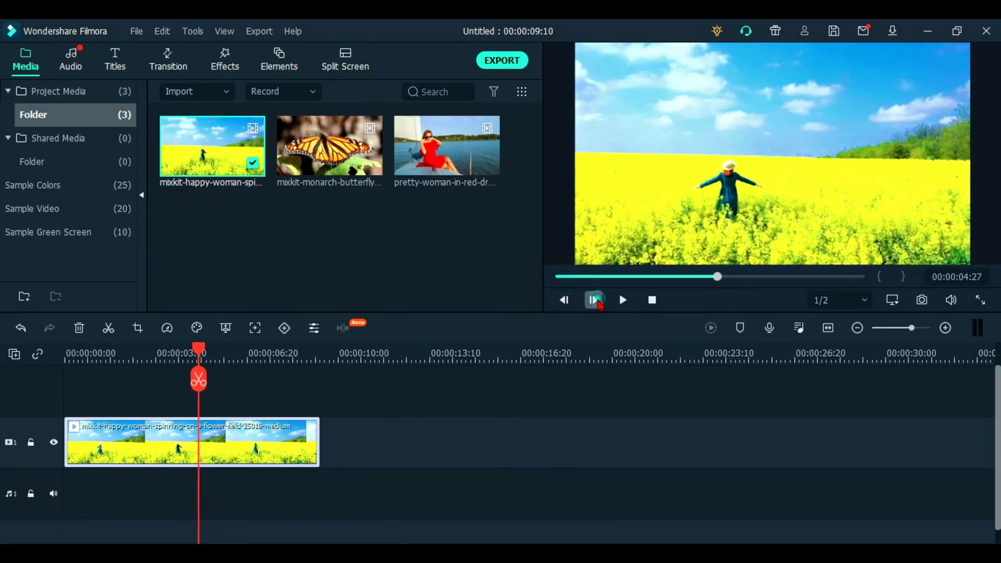
{"action": "left_click", "coordinate": [597, 302]}
{"action": "left_click", "coordinate": [598, 301]}
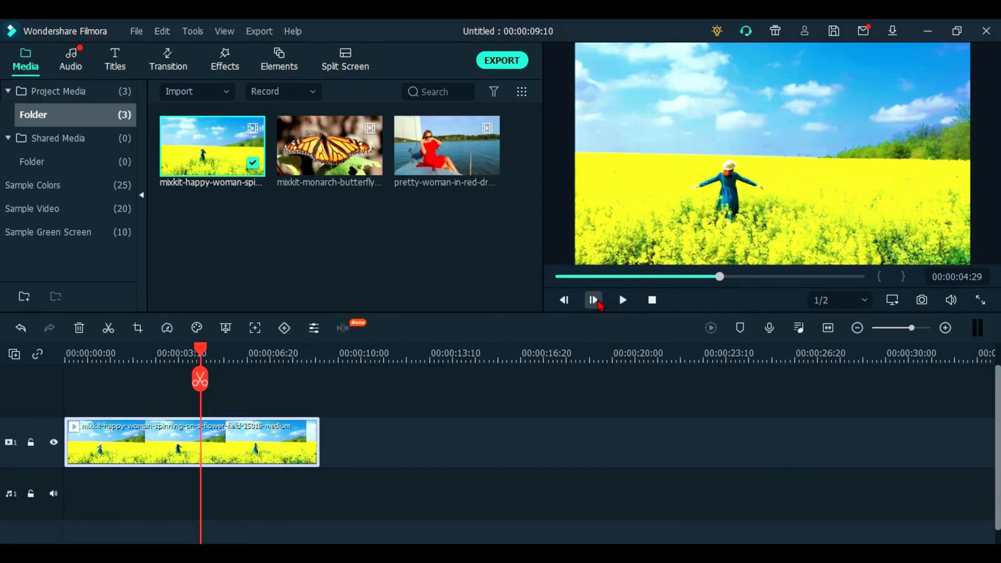
{"action": "left_click", "coordinate": [199, 380]}
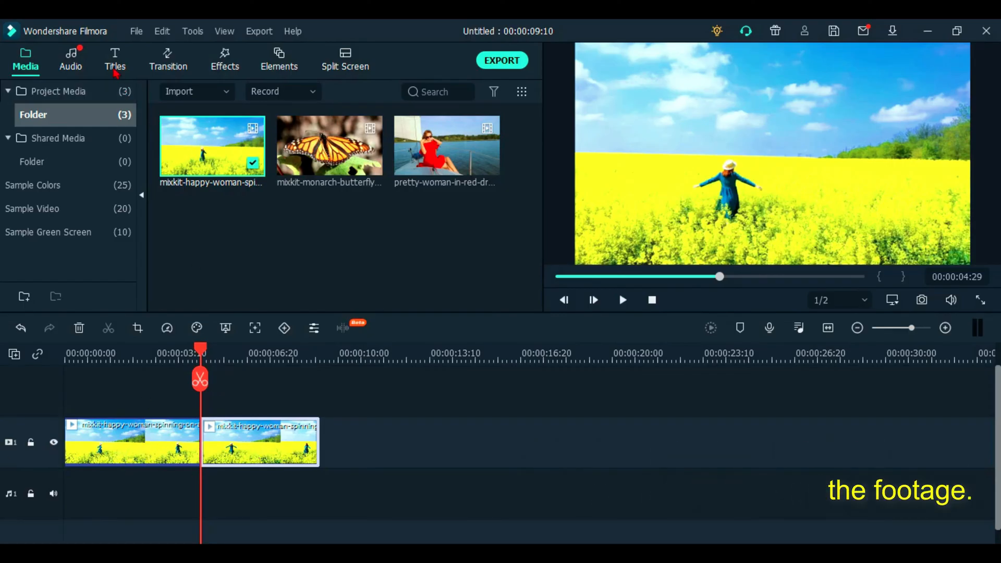
Apply the Black & White 1 3D LUT to the first part of the split flower-field clip
{"action": "double_click", "coordinate": [172, 444]}
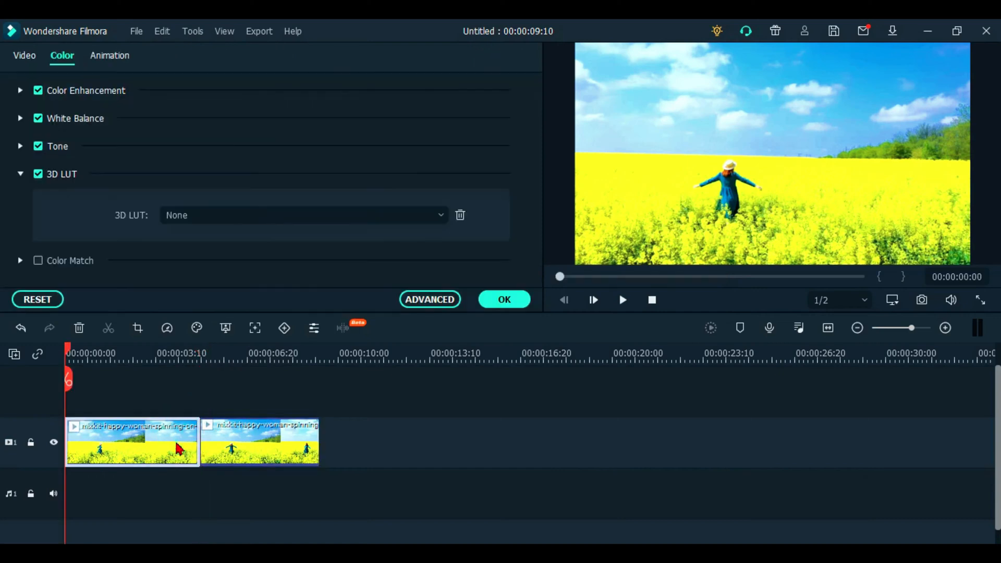
{"action": "left_click", "coordinate": [440, 218]}
{"action": "scroll", "coordinate": [339, 375], "scroll_direction": "down", "scroll_amount": 5}
{"action": "scroll", "coordinate": [336, 375], "scroll_direction": "down", "scroll_amount": 3}
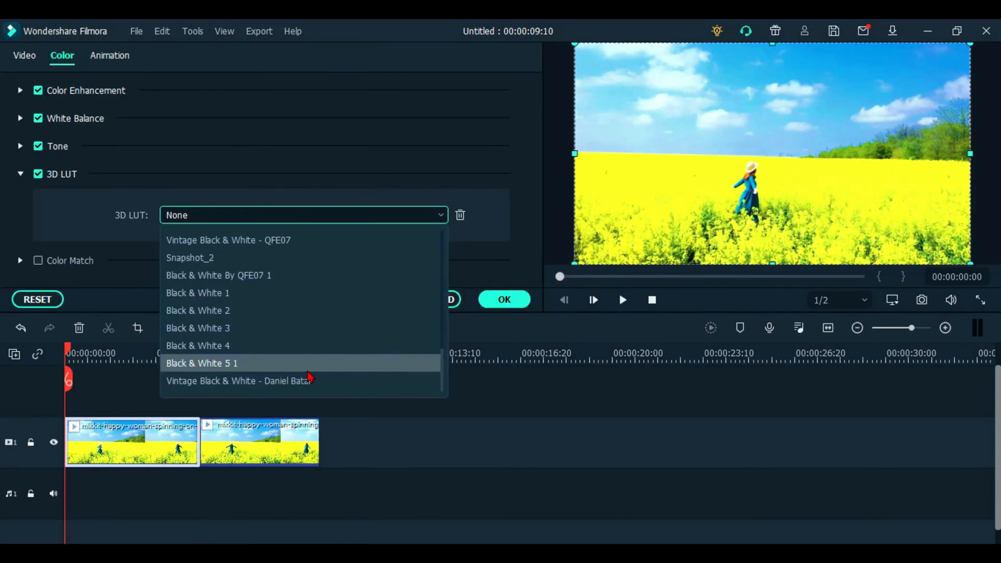
{"action": "left_click", "coordinate": [236, 292]}
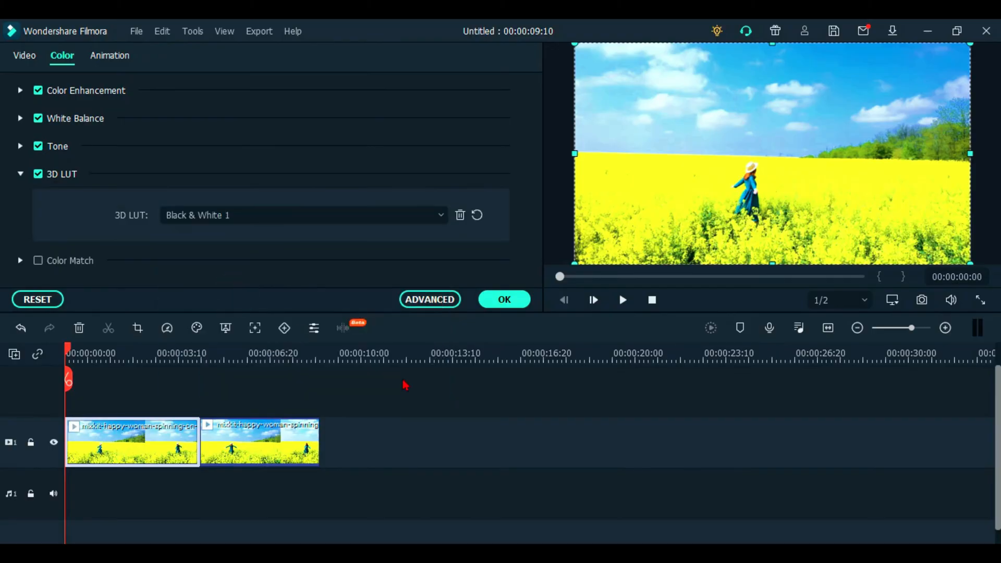
{"action": "left_click", "coordinate": [512, 299]}
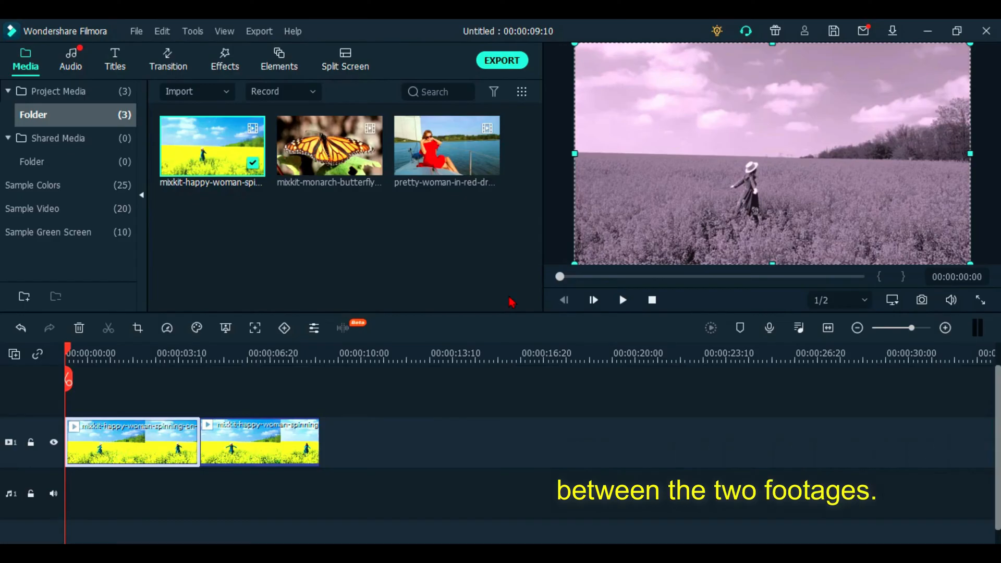
Add a Dissolve transition between the two flower-field clips and set its duration to 00:00:04:00
{"action": "left_click", "coordinate": [174, 73]}
{"action": "left_click_drag", "start_coordinate": [205, 161], "coordinate": [202, 442]}
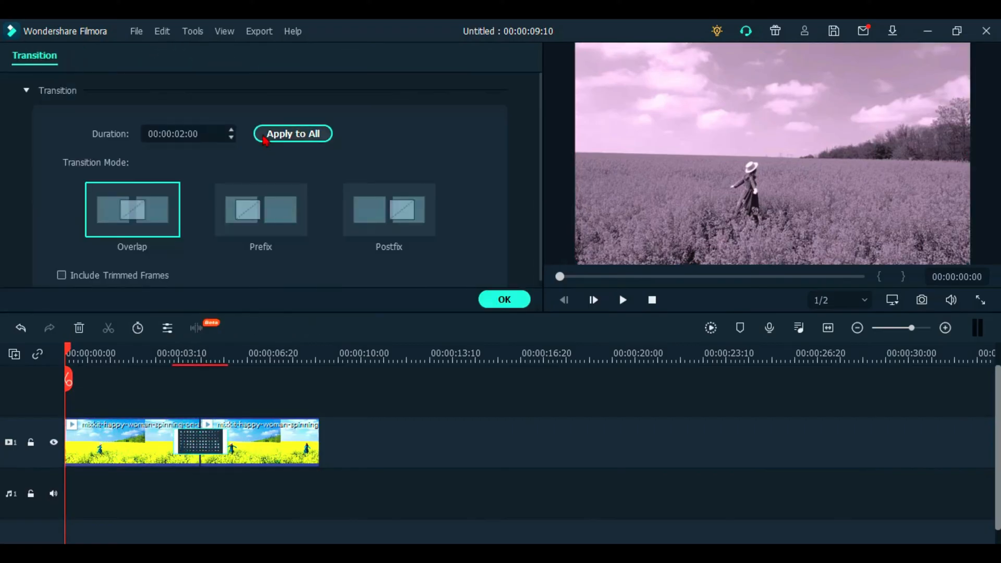
{"action": "left_click", "coordinate": [187, 134]}
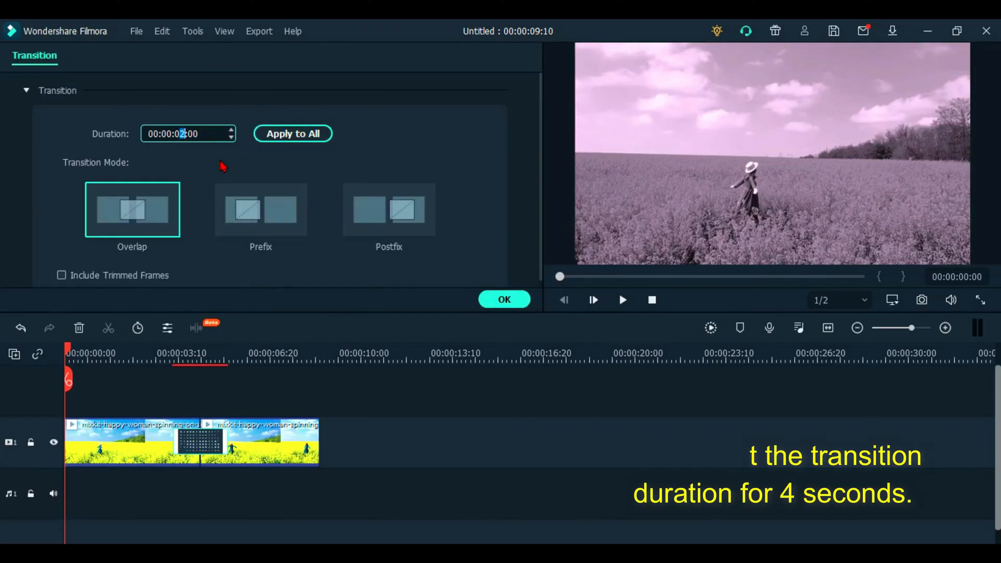
{"action": "type", "text": "4"}
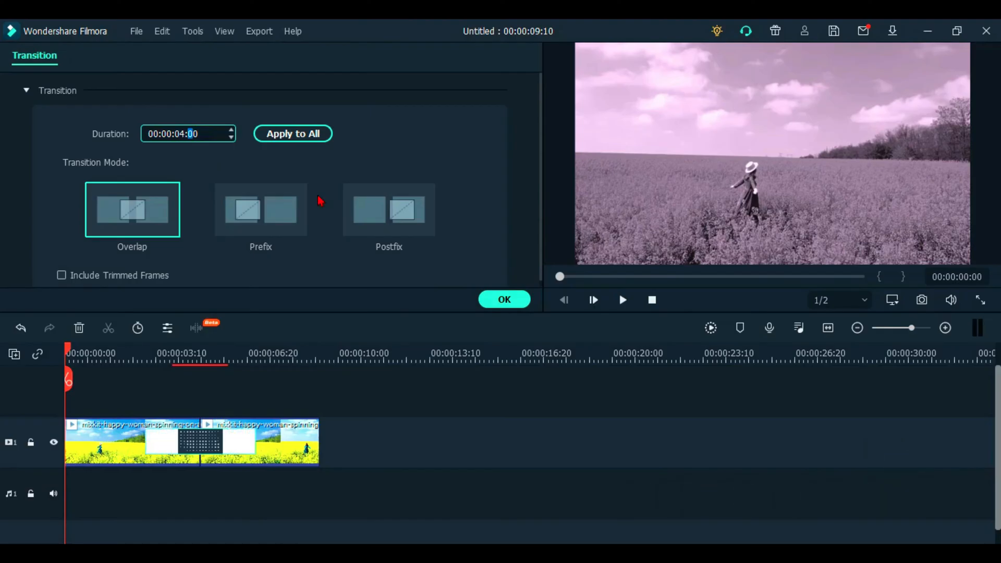
{"action": "left_click", "coordinate": [504, 300]}
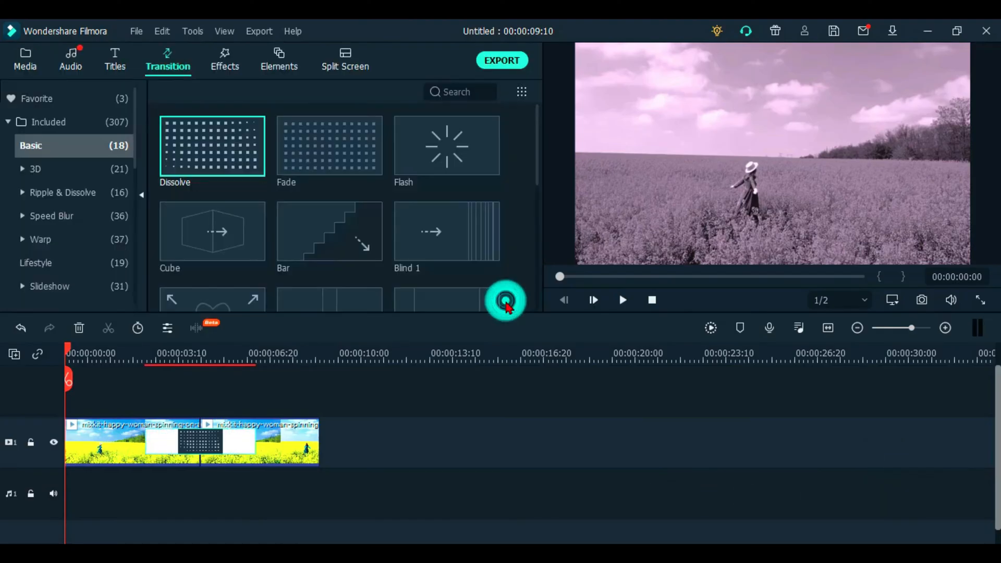
Render and play the timeline to check the Dissolve from black-and-white to color
{"action": "left_click", "coordinate": [711, 328]}
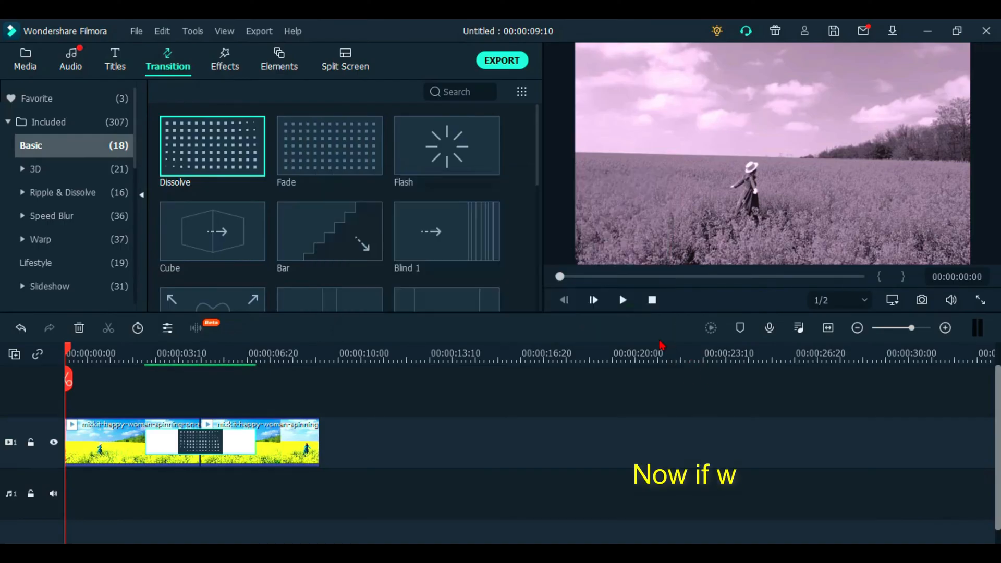
{"action": "left_click", "coordinate": [623, 300]}
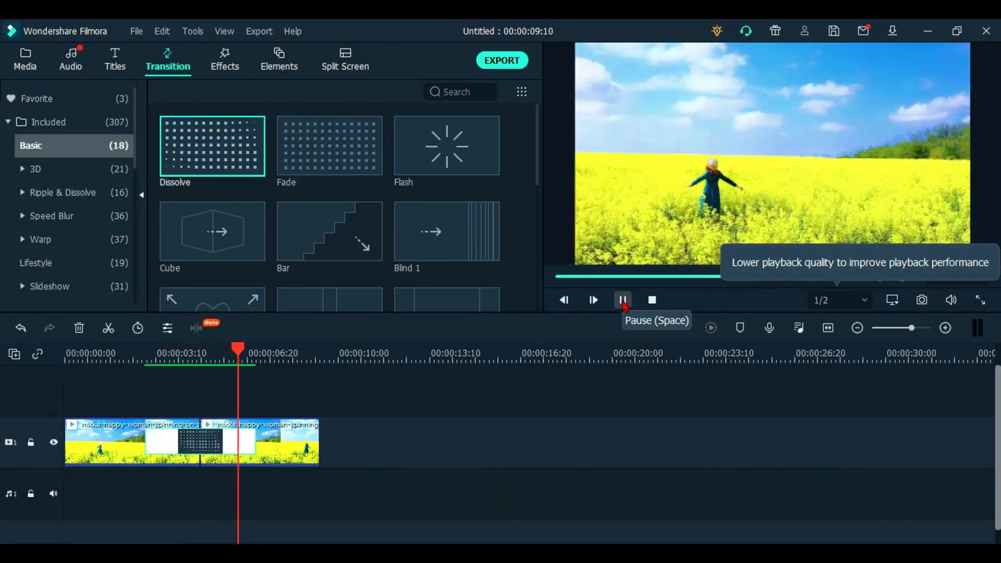
{"action": "left_click", "coordinate": [623, 301]}
{"action": "left_click", "coordinate": [623, 301]}
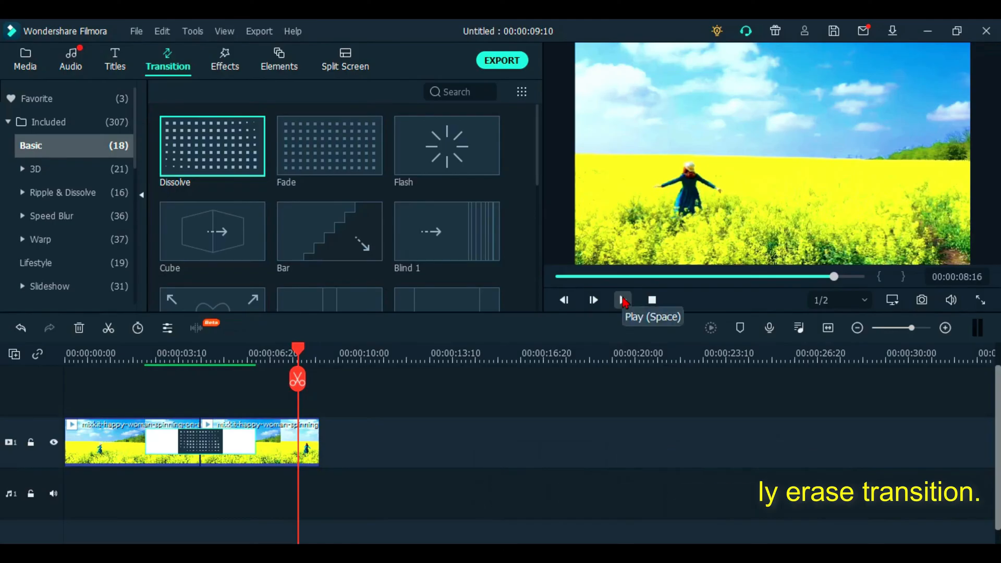
Replace the Dissolve between the flower-field clips with the favorite Erase transition, lasting 00:00:04:00
{"action": "right_click", "coordinate": [191, 439]}
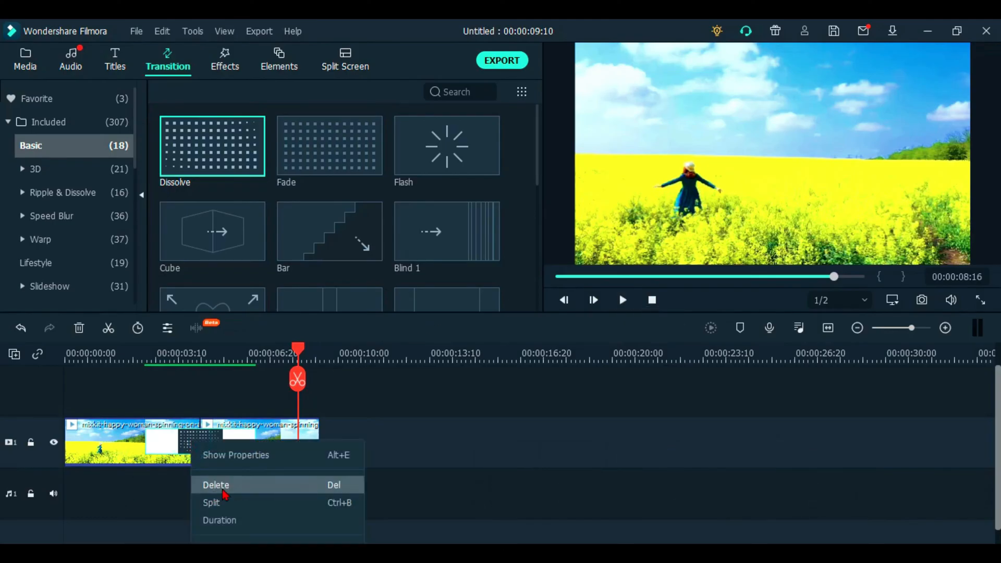
{"action": "left_click", "coordinate": [211, 484]}
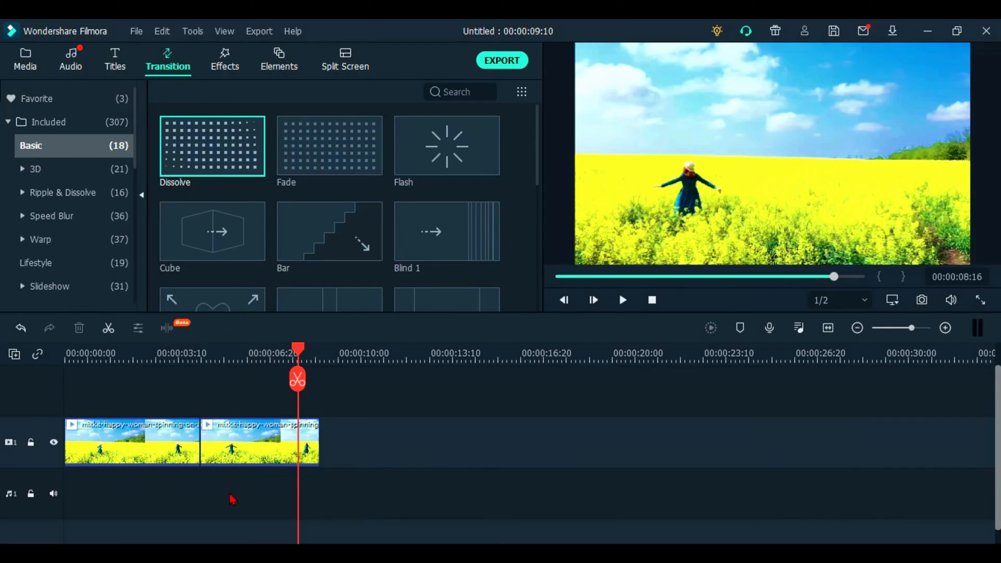
{"action": "left_click", "coordinate": [37, 98]}
{"action": "mouse_move", "coordinate": [212, 172]}
{"action": "left_mouse_down"}
{"action": "mouse_move", "coordinate": [193, 430]}
{"action": "mouse_move", "coordinate": [207, 449]}
{"action": "left_mouse_up"}
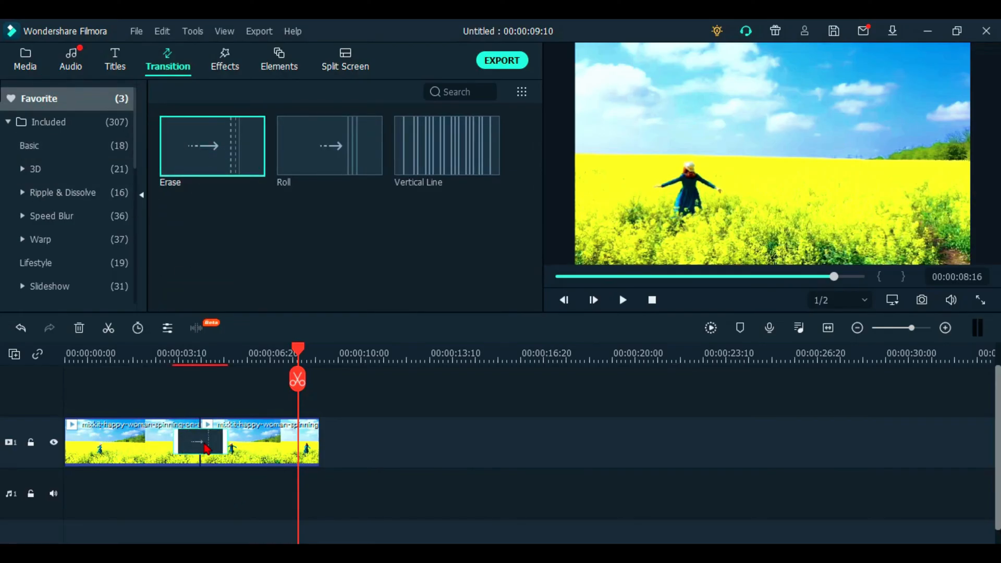
{"action": "double_click", "coordinate": [205, 444]}
{"action": "double_click", "coordinate": [183, 133]}
{"action": "type", "text": "04:00"}
{"action": "left_click", "coordinate": [505, 298]}
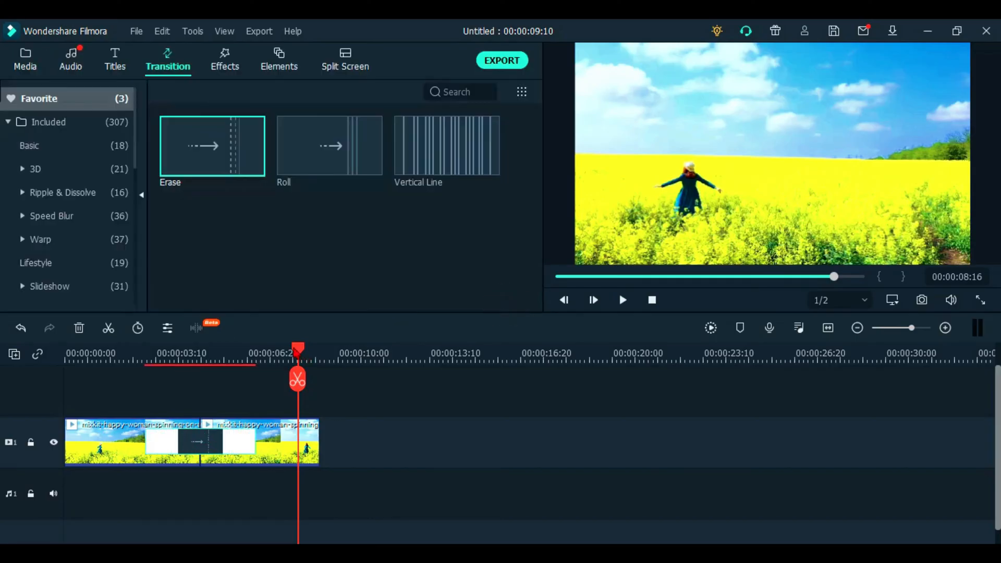
Render and play the timeline to check the Erase transition between the two clips
{"action": "left_click", "coordinate": [711, 327]}
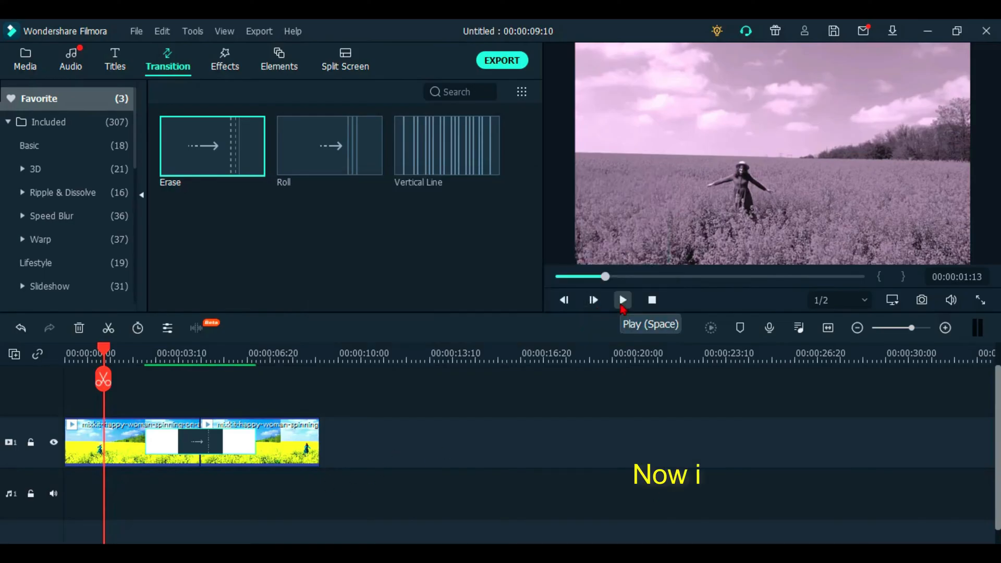
{"action": "left_click", "coordinate": [623, 300]}
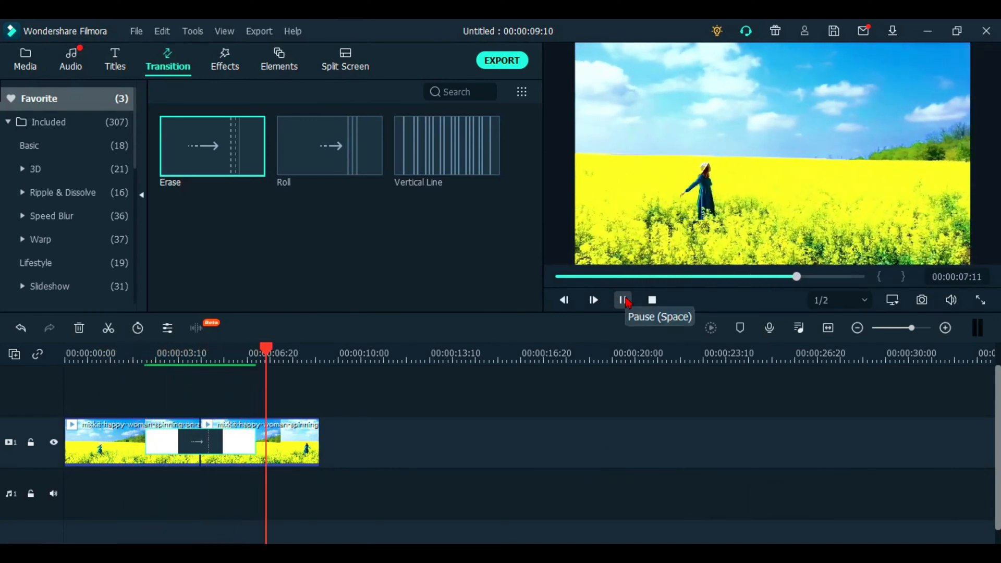
{"action": "left_click", "coordinate": [624, 300]}
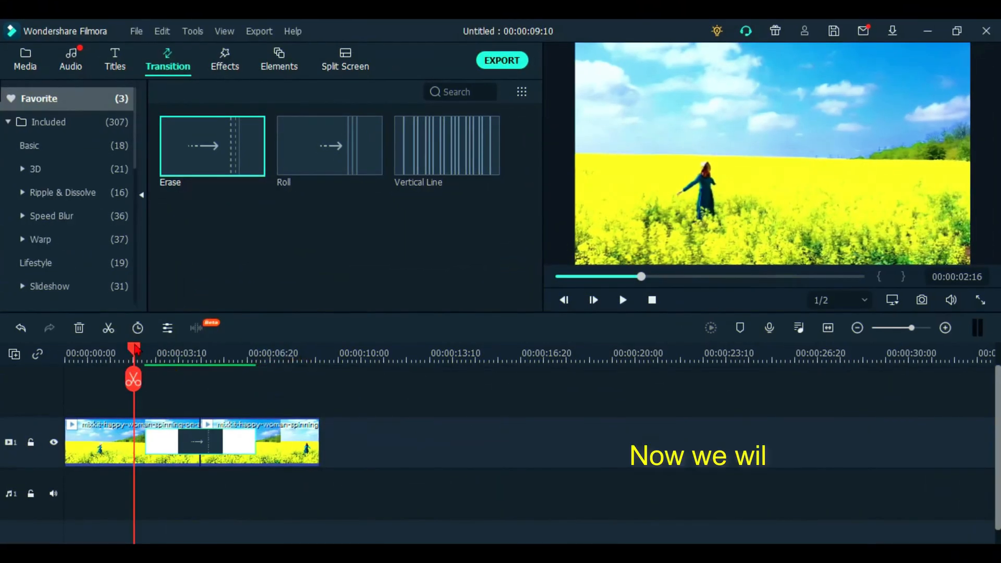
{"action": "left_click_drag", "start_coordinate": [137, 345], "coordinate": [135, 345]}
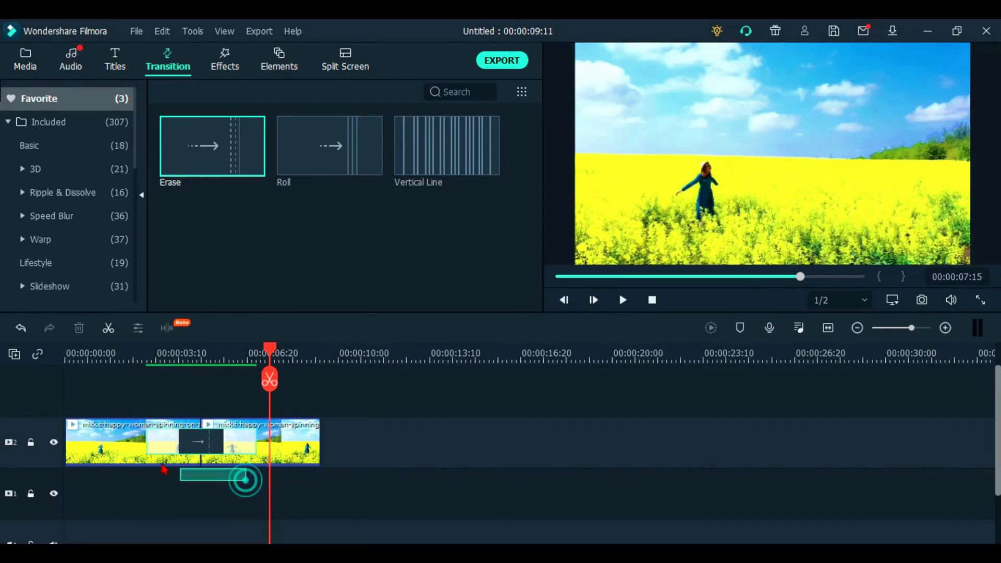
Clear the flower-field clips from the timeline and place the pretty-woman-in-red-dress clip at the start of video track 1
{"action": "left_click_drag", "start_coordinate": [163, 469], "coordinate": [111, 435]}
{"action": "key", "text": "Delete"}
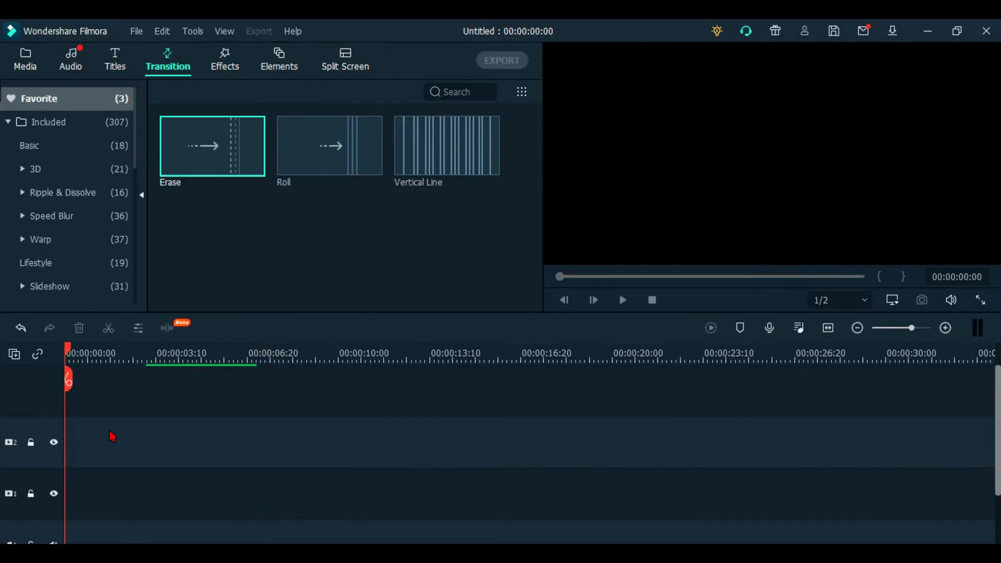
{"action": "left_click", "coordinate": [24, 59]}
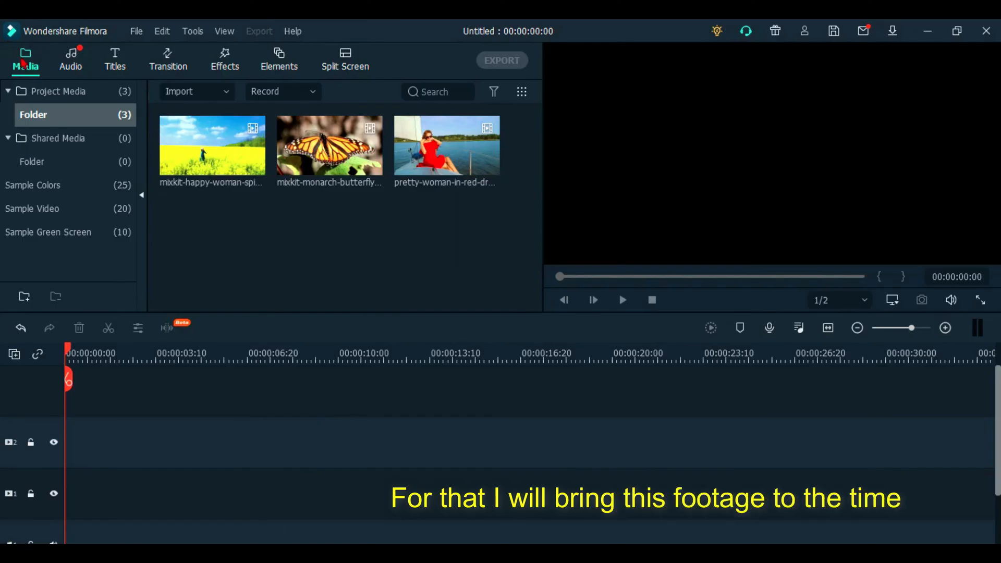
{"action": "left_click_drag", "start_coordinate": [469, 176], "coordinate": [214, 499]}
{"action": "left_click", "coordinate": [571, 320]}
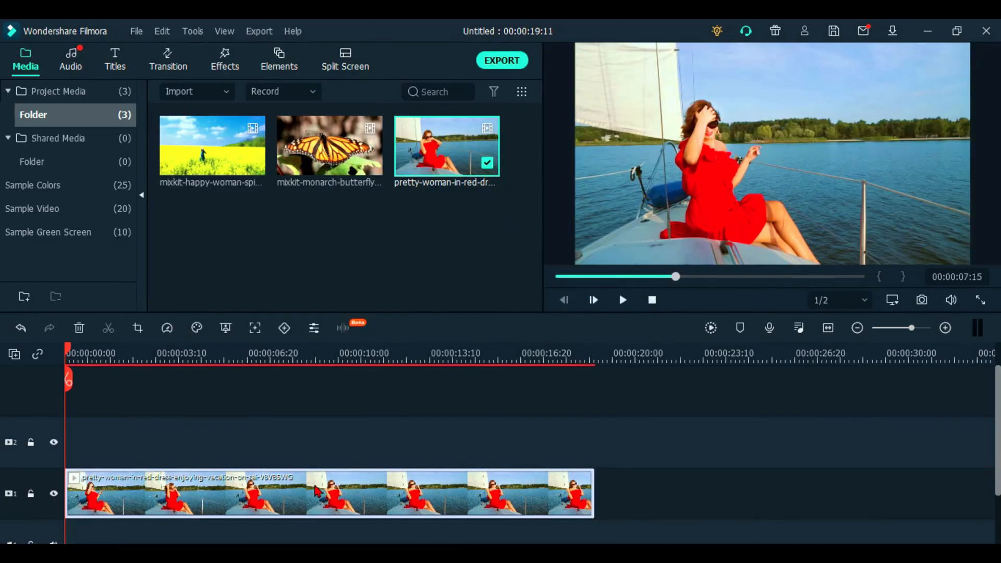
Copy the red-dress clip, lock video track 1 and paste the copy onto video track 2 directly above the original
{"action": "right_click", "coordinate": [316, 490]}
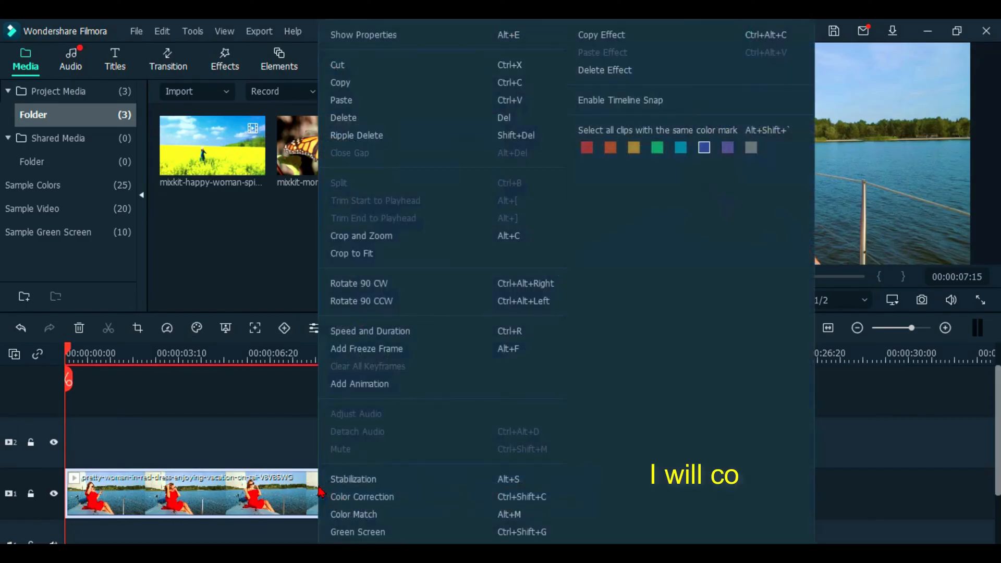
{"action": "left_click", "coordinate": [385, 87]}
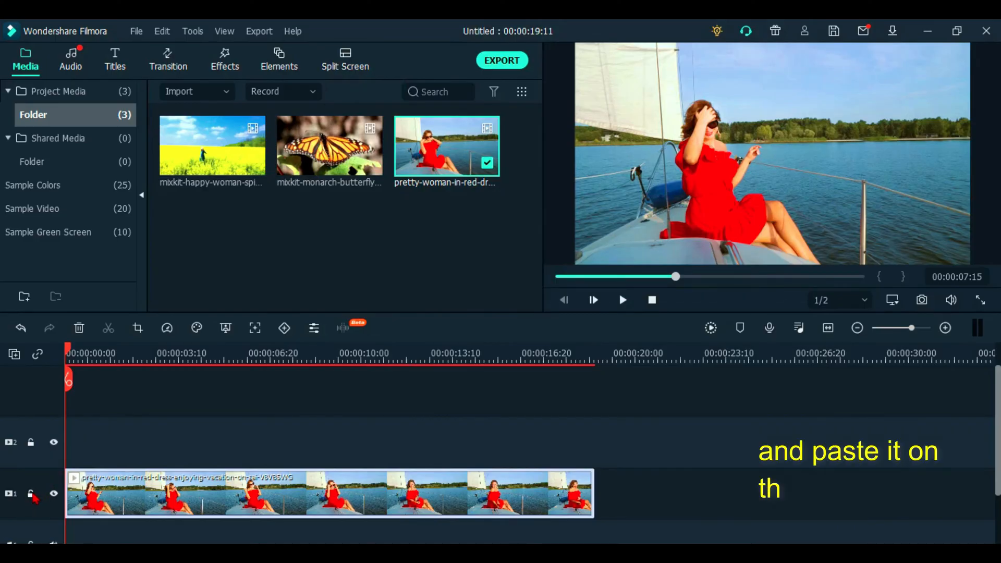
{"action": "left_click", "coordinate": [30, 493]}
{"action": "right_click", "coordinate": [89, 447]}
{"action": "left_click", "coordinate": [111, 79]}
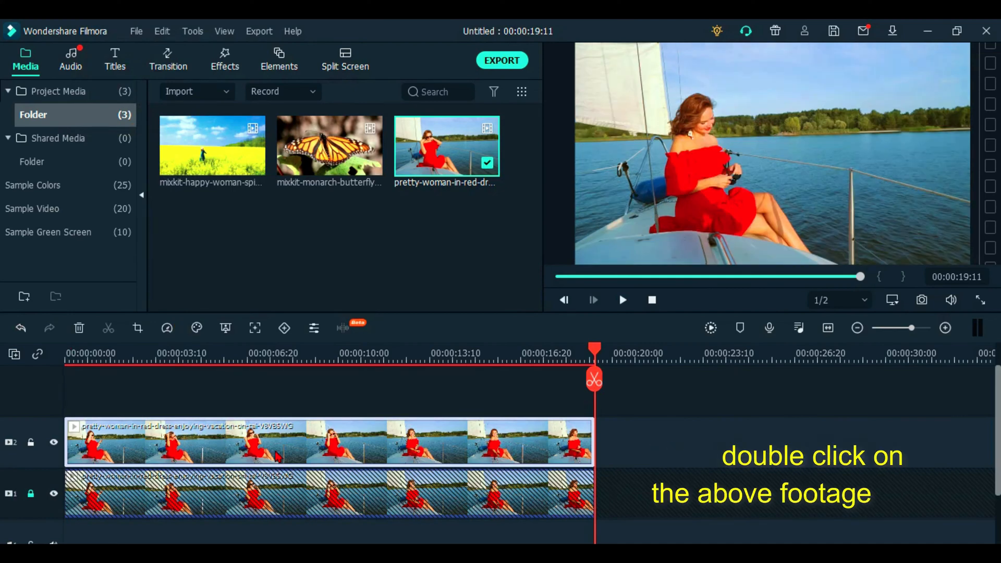
Enable Chroma Key on the upper red-dress clip and sample the dress's red as the key color
{"action": "double_click", "coordinate": [297, 453]}
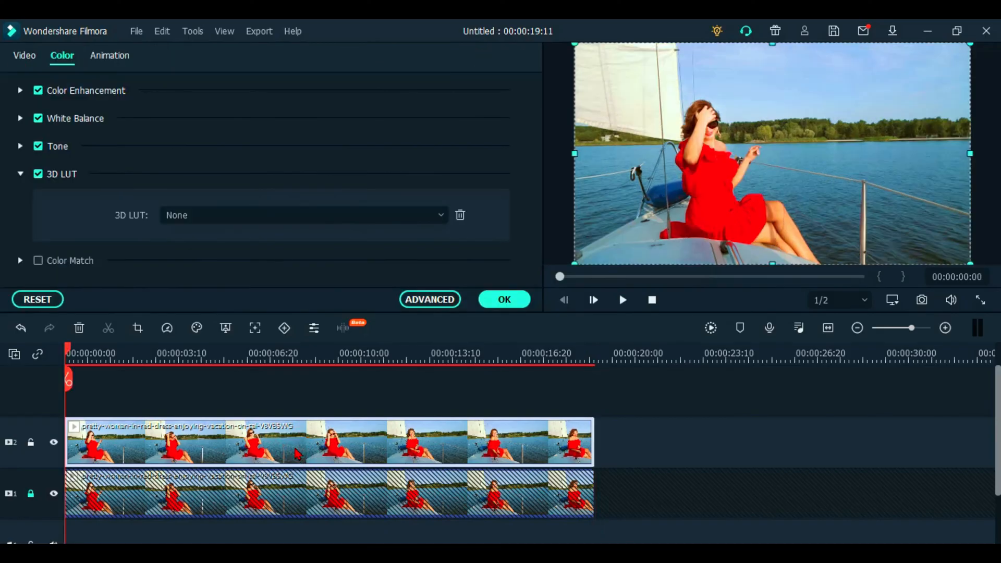
{"action": "left_click", "coordinate": [25, 55]}
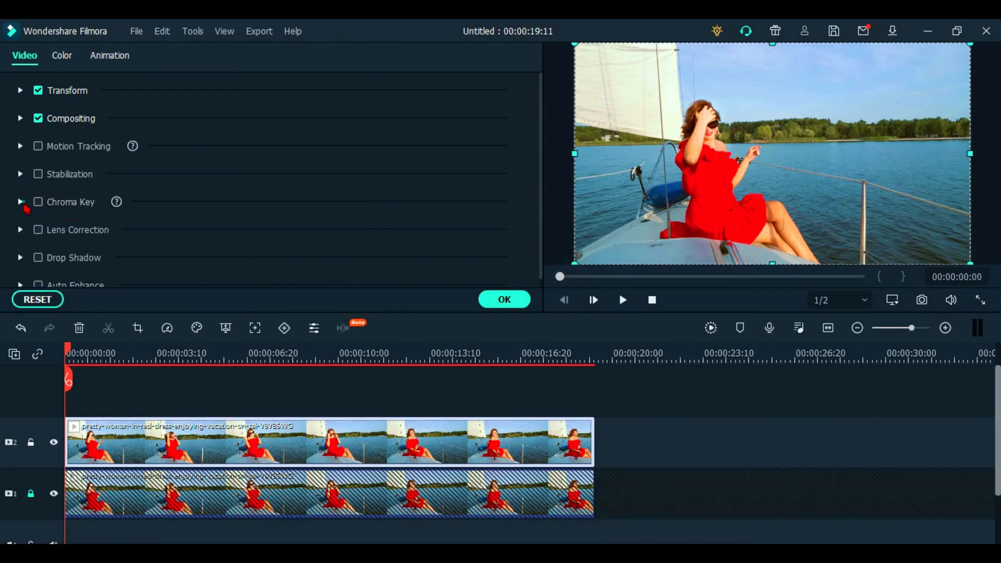
{"action": "left_click", "coordinate": [21, 203]}
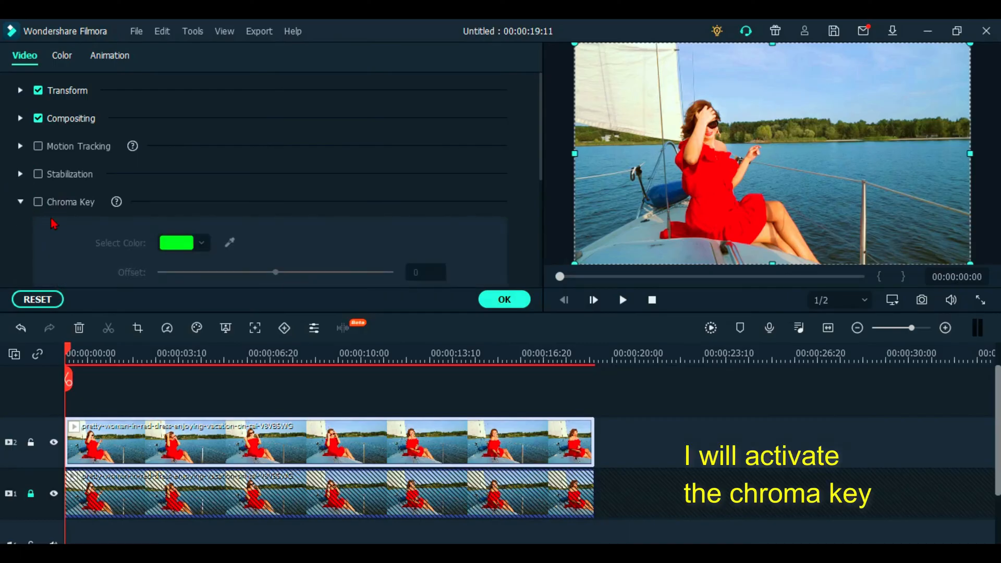
{"action": "left_click", "coordinate": [38, 202]}
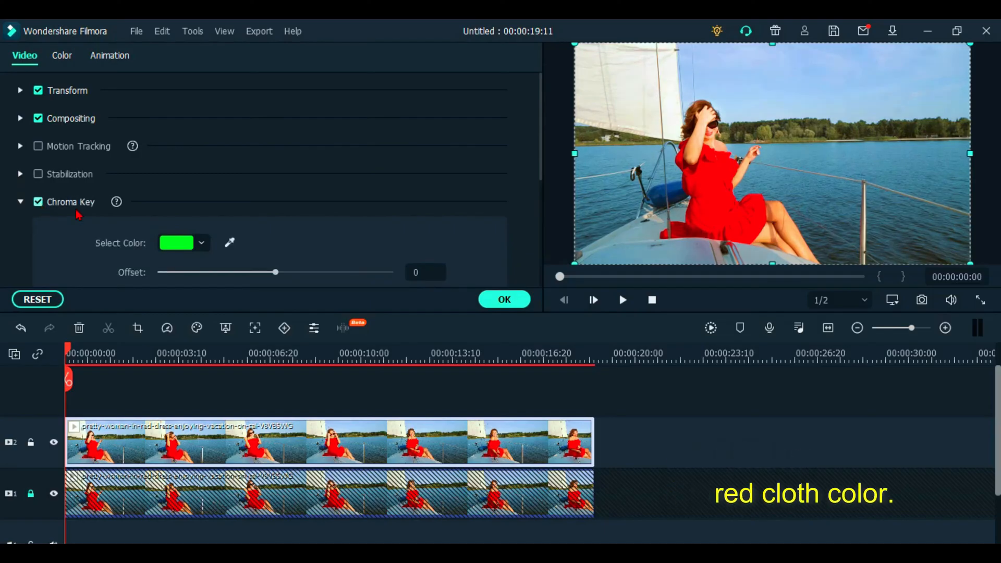
{"action": "left_click", "coordinate": [230, 243]}
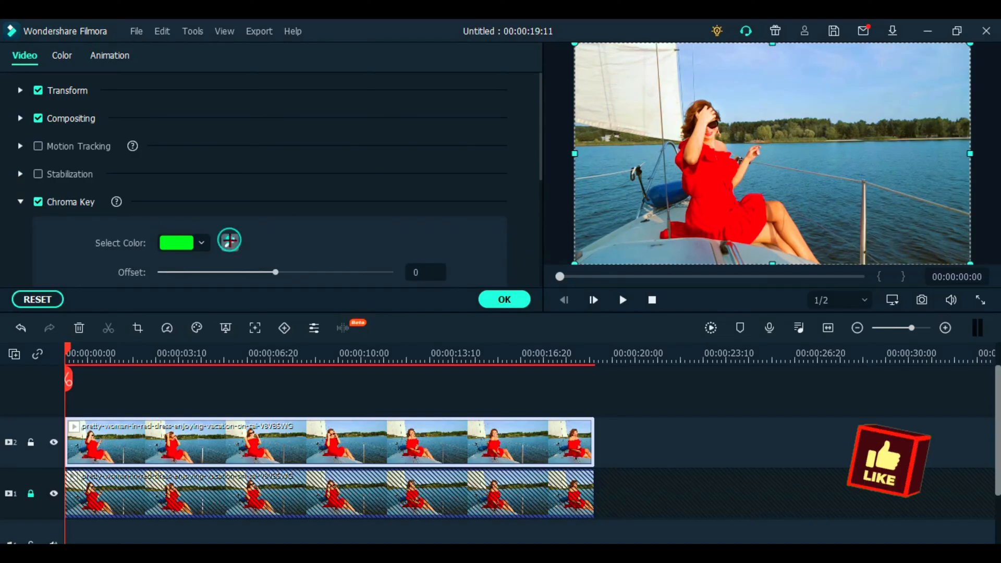
{"action": "left_click", "coordinate": [728, 213]}
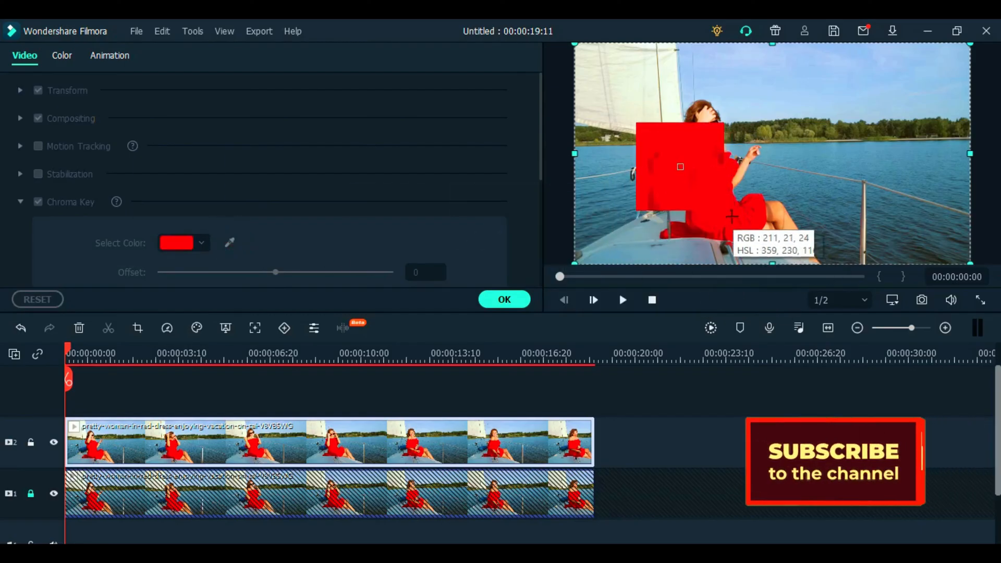
{"action": "left_click", "coordinate": [715, 186]}
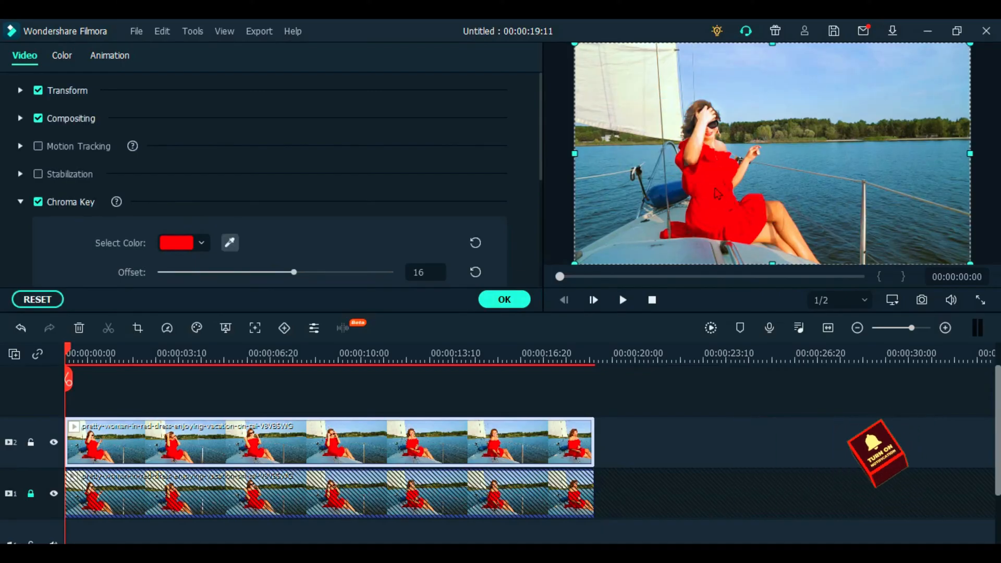
{"action": "left_click", "coordinate": [503, 298]}
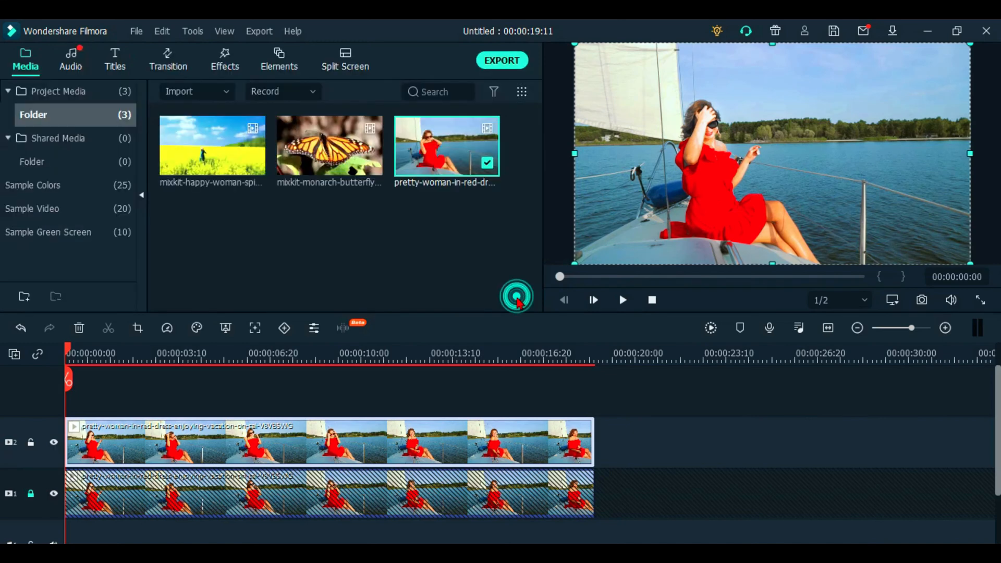
Search the effects library for "willow" and apply the Willow effect to the red-dress clip on video track 2
{"action": "left_click", "coordinate": [231, 64]}
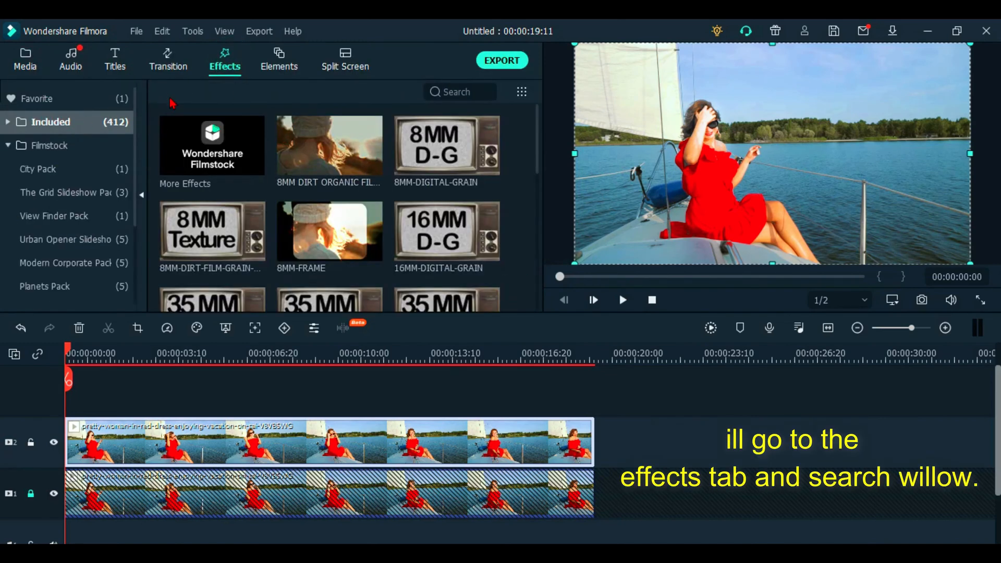
{"action": "left_click", "coordinate": [463, 92]}
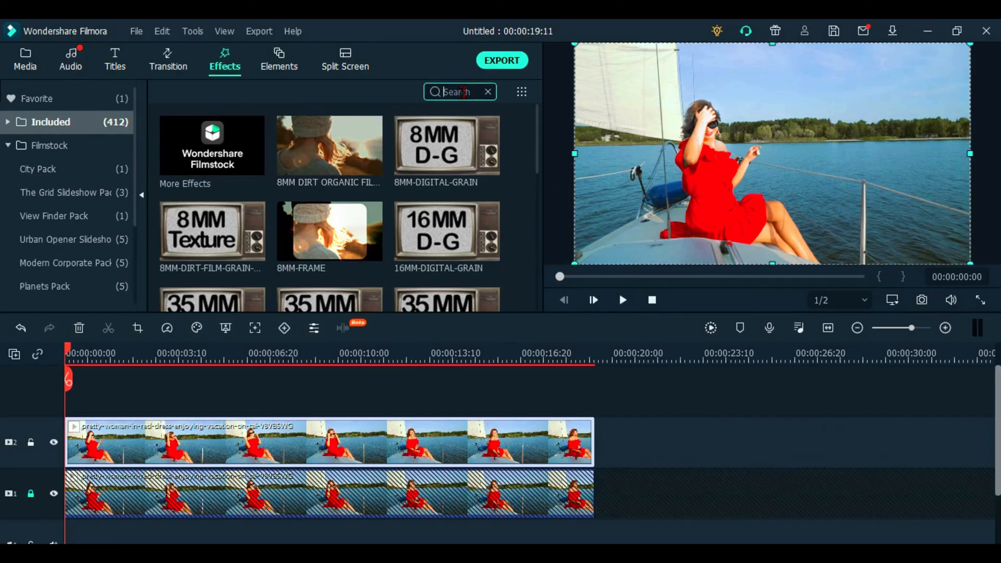
{"action": "type", "text": "willow"}
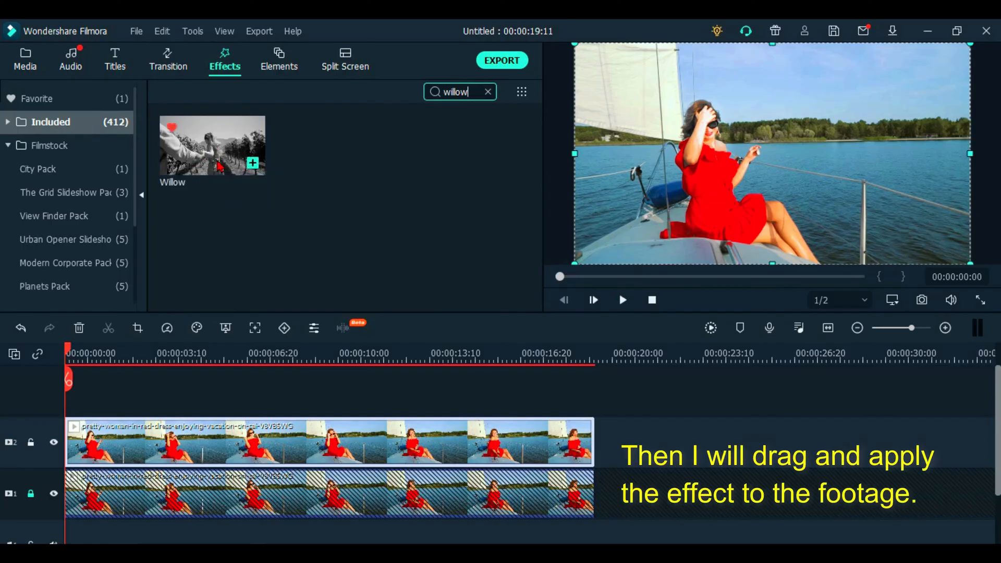
{"action": "left_click_drag", "start_coordinate": [219, 166], "coordinate": [232, 435]}
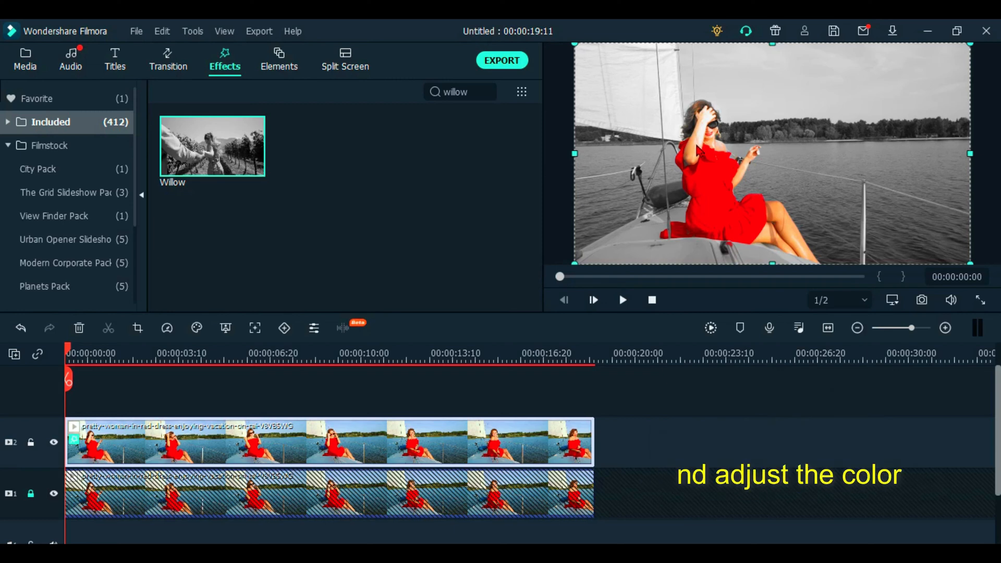
Adjust the upper clip's Chroma Key to an Offset of 7 and a Tolerance of 50
{"action": "double_click", "coordinate": [308, 461]}
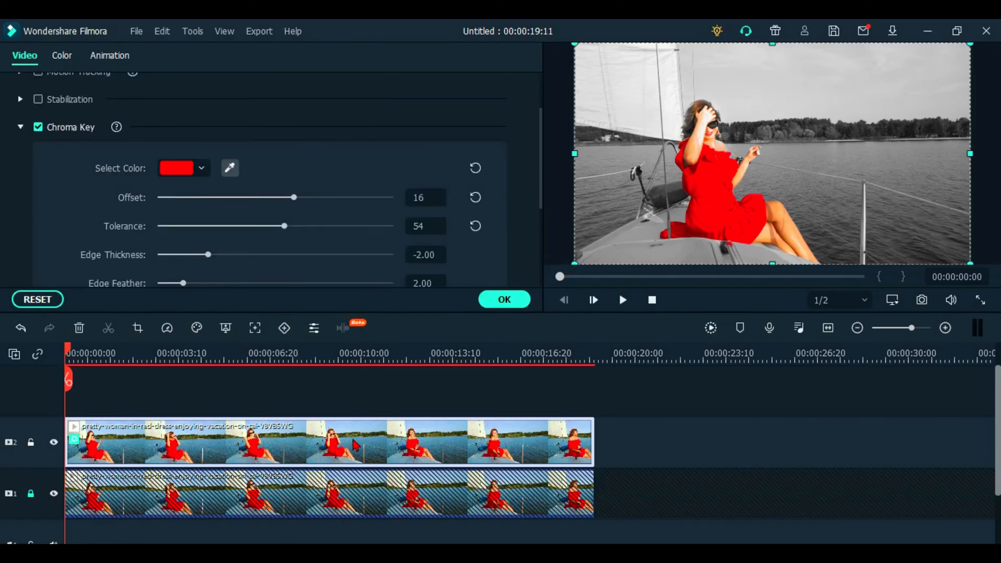
{"action": "left_click", "coordinate": [295, 200]}
{"action": "left_click_drag", "start_coordinate": [286, 229], "coordinate": [277, 230]}
Render the timeline preview and play it to check the red dress against the black-and-white background, pausing near the end
{"action": "left_click", "coordinate": [712, 334]}
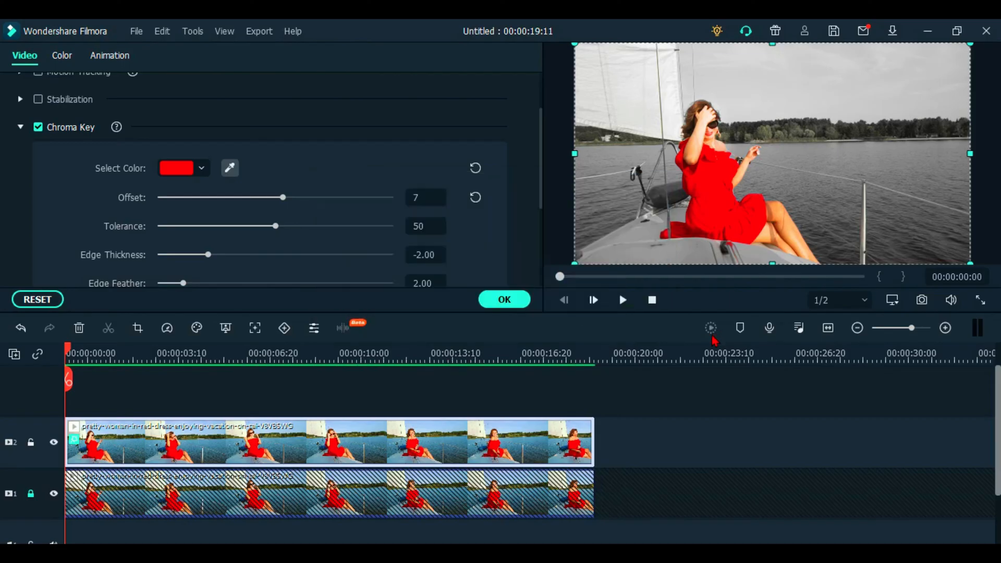
{"action": "left_click", "coordinate": [622, 301]}
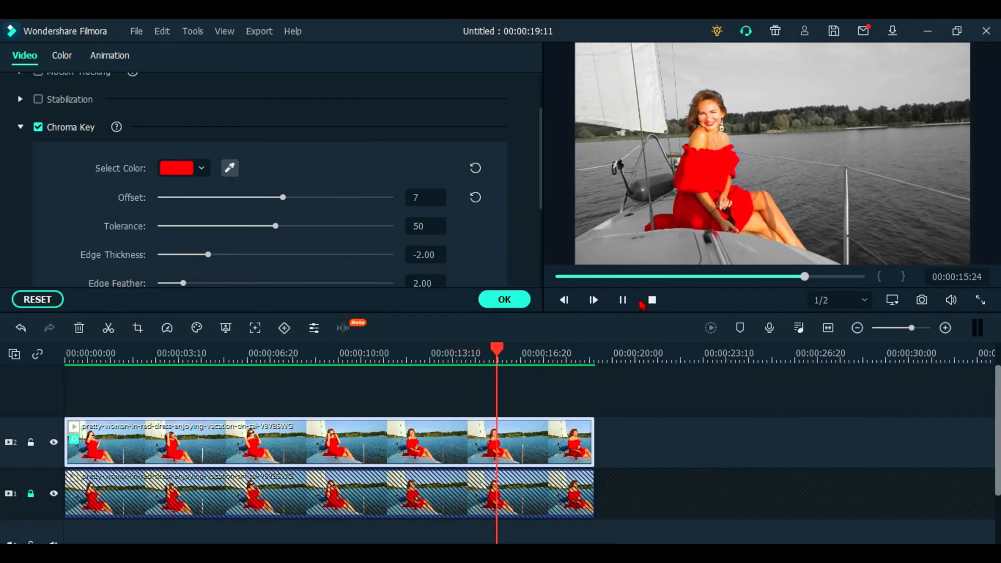
{"action": "left_click", "coordinate": [622, 301]}
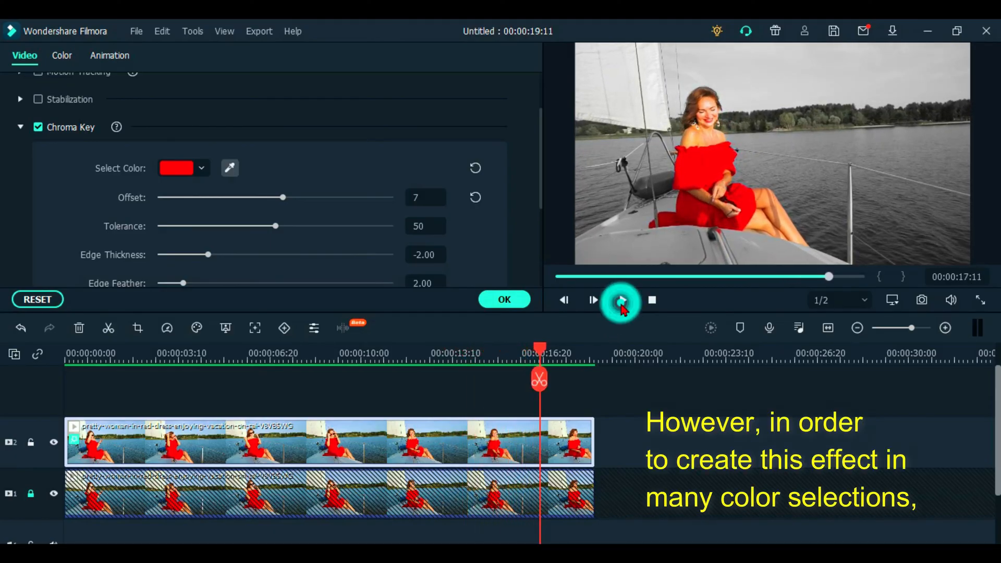